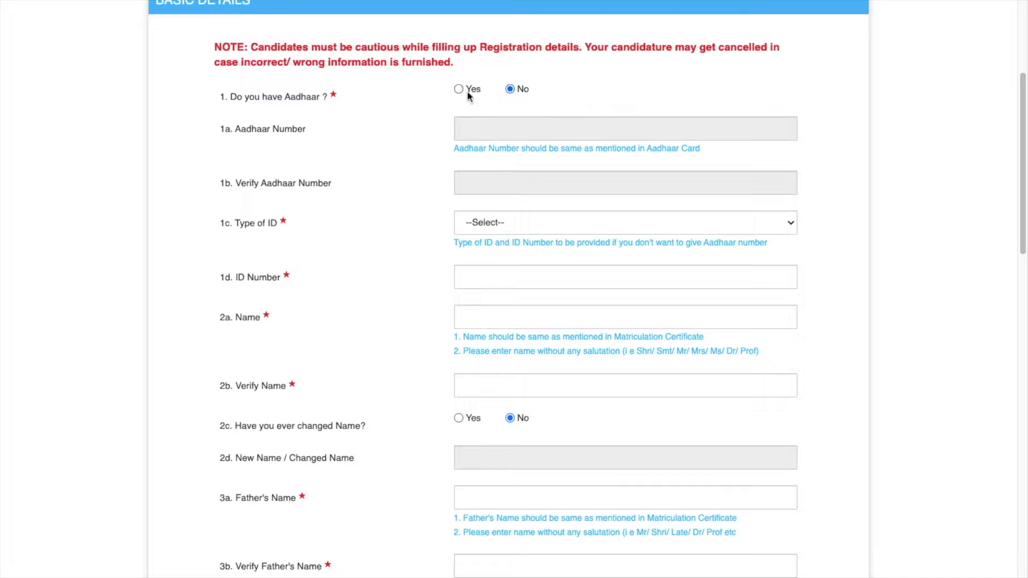
- Answer Yes to 'Do you have Aadhaar?' and move down the Basic Details form
{"action": "left_click", "coordinate": [459, 90]}
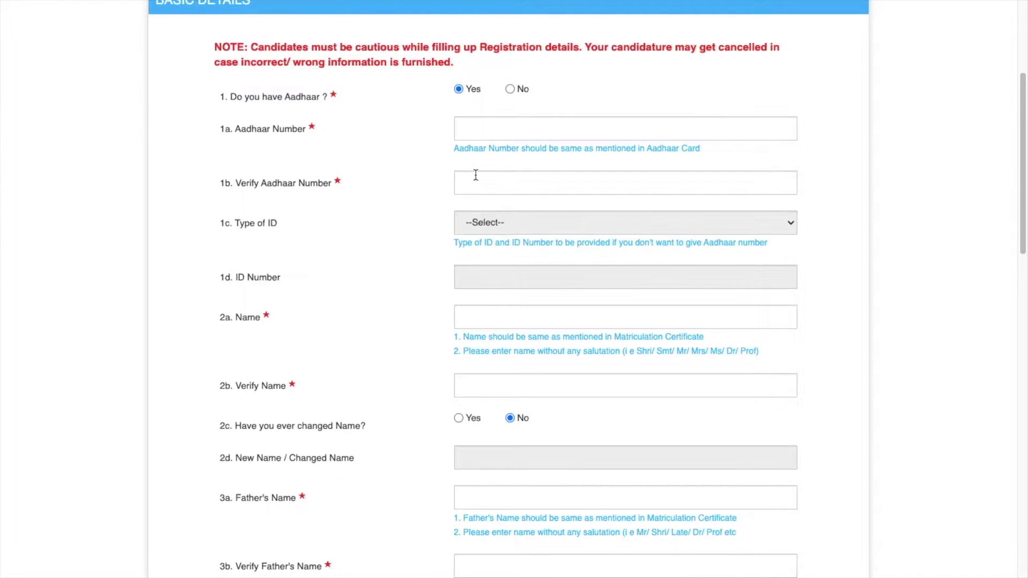
{"action": "scroll", "coordinate": [475, 175], "scroll_direction": "down", "scroll_amount": 1}
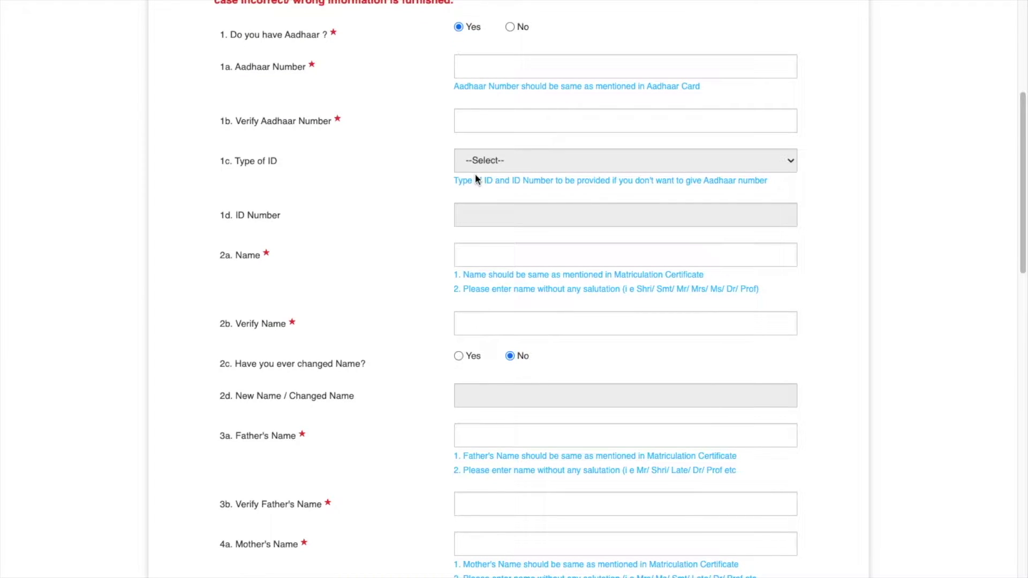
{"action": "scroll", "coordinate": [489, 166], "scroll_direction": "down", "scroll_amount": 1}
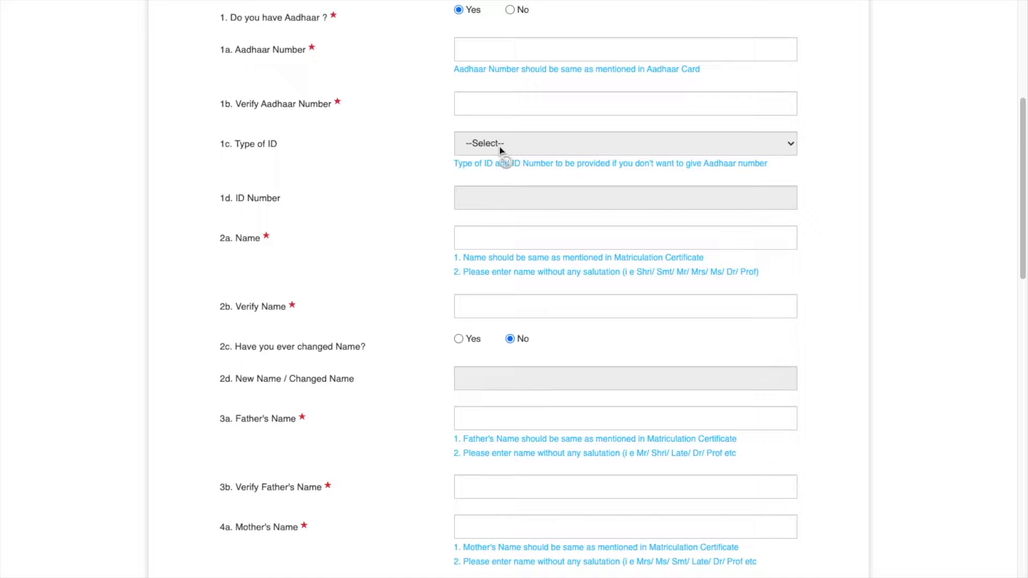
{"action": "scroll", "coordinate": [500, 150], "scroll_direction": "down", "scroll_amount": 3}
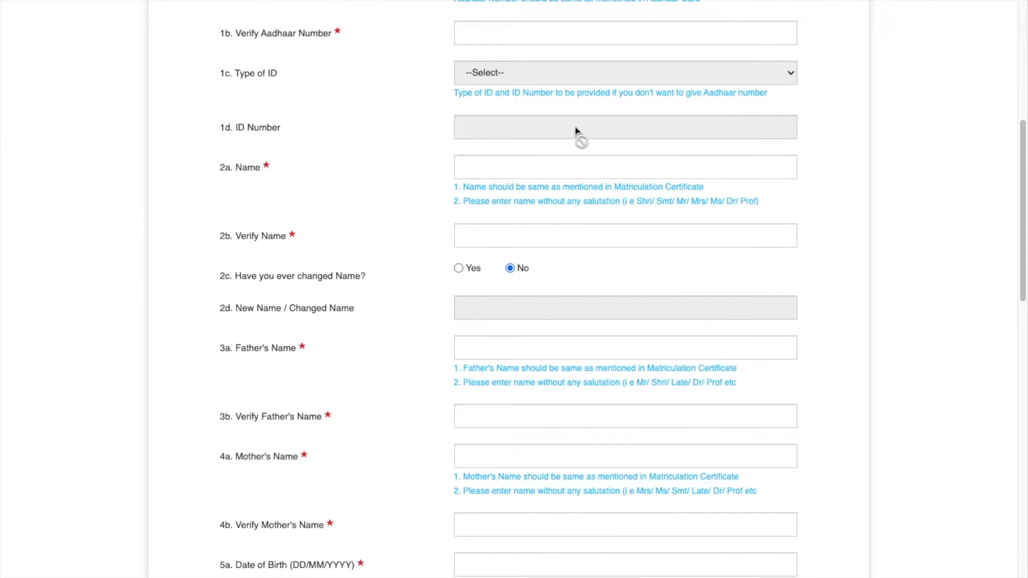
{"action": "scroll", "coordinate": [576, 130], "scroll_direction": "down", "scroll_amount": 1}
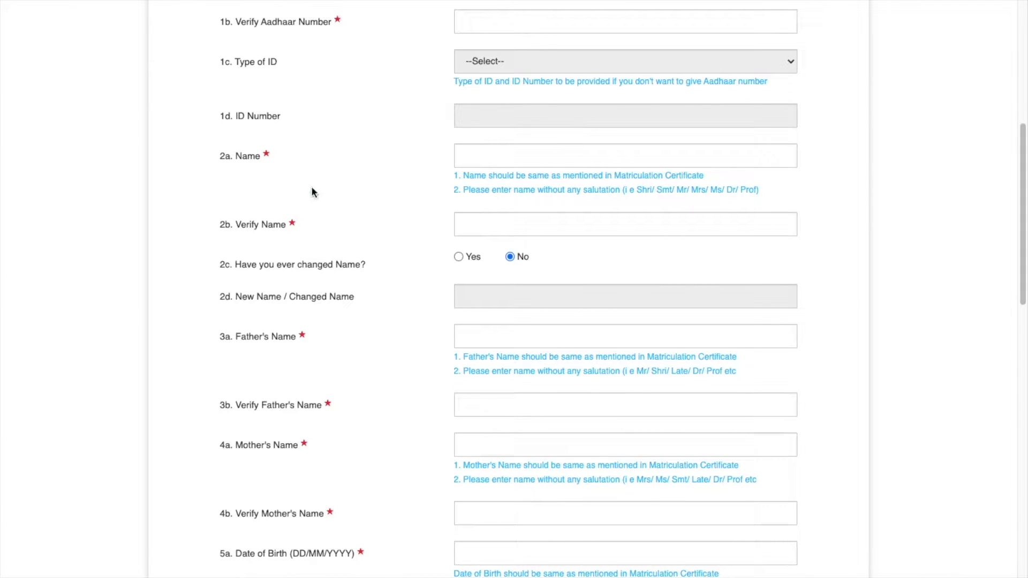
- Paste the candidate's full name into Name and Verify Name
{"action": "left_click", "coordinate": [487, 155]}
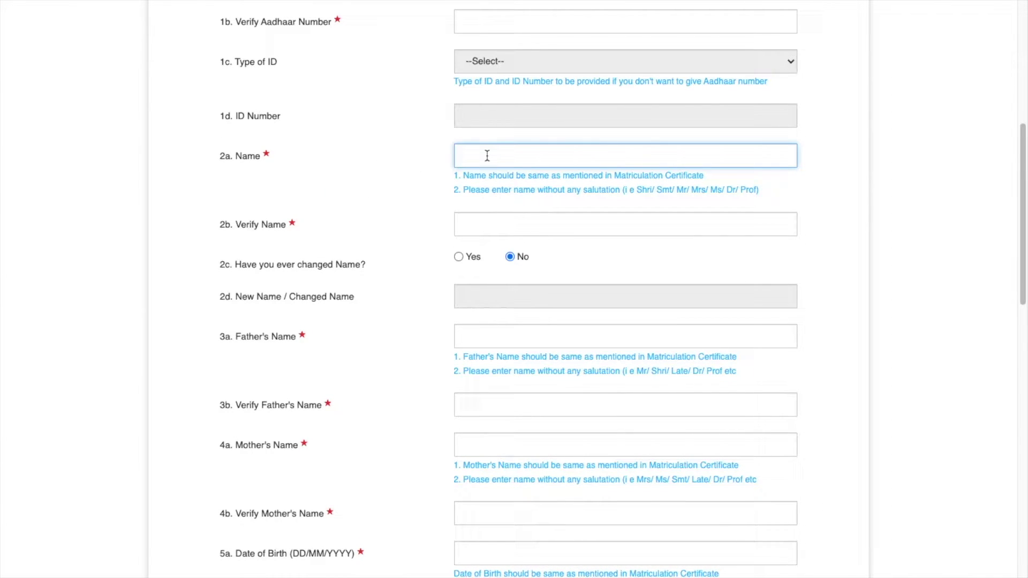
{"action": "left_click", "coordinate": [502, 223]}
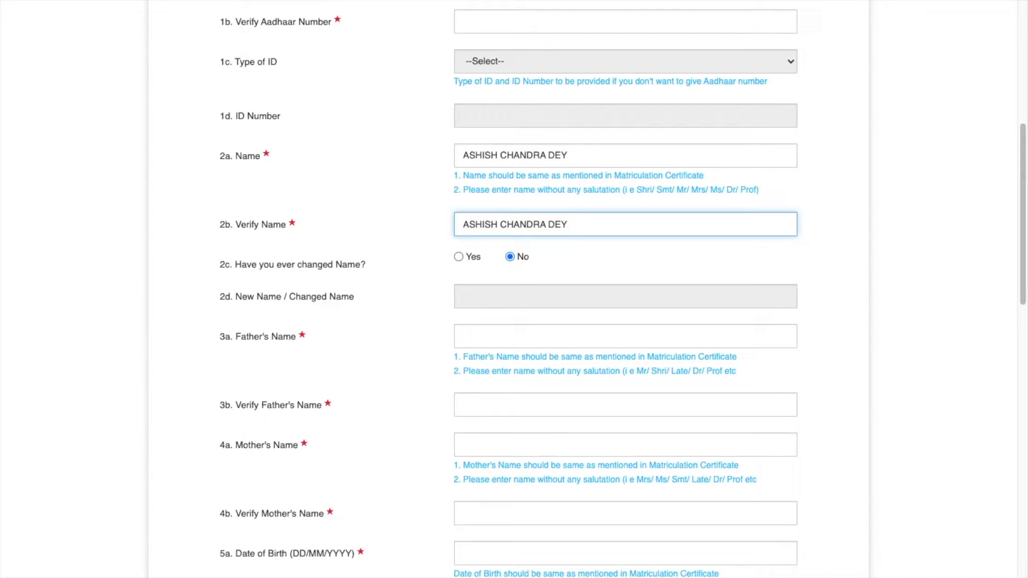
{"action": "scroll", "coordinate": [512, 268], "scroll_direction": "down", "scroll_amount": 1}
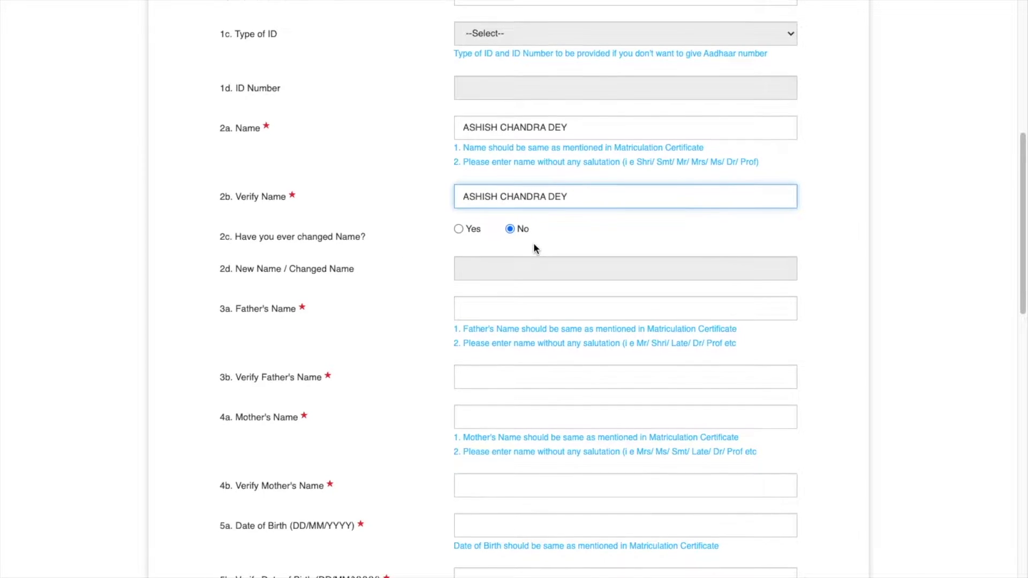
{"action": "scroll", "coordinate": [534, 248], "scroll_direction": "down", "scroll_amount": 2}
{"action": "scroll", "coordinate": [534, 248], "scroll_direction": "down", "scroll_amount": 1}
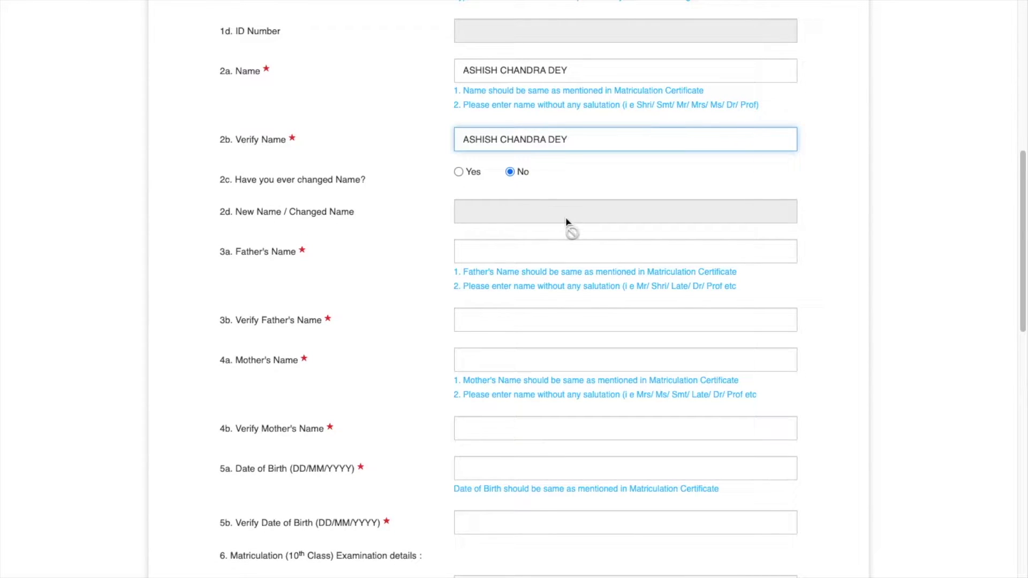
{"action": "scroll", "coordinate": [566, 223], "scroll_direction": "down", "scroll_amount": 1}
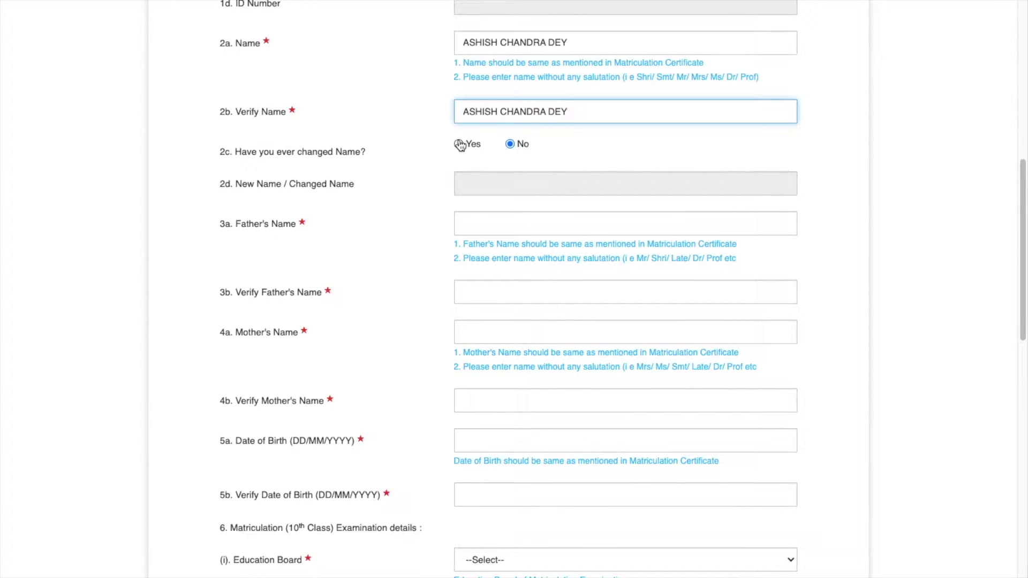
{"action": "scroll", "coordinate": [557, 245], "scroll_direction": "down", "scroll_amount": 1}
{"action": "scroll", "coordinate": [557, 241], "scroll_direction": "down", "scroll_amount": 2}
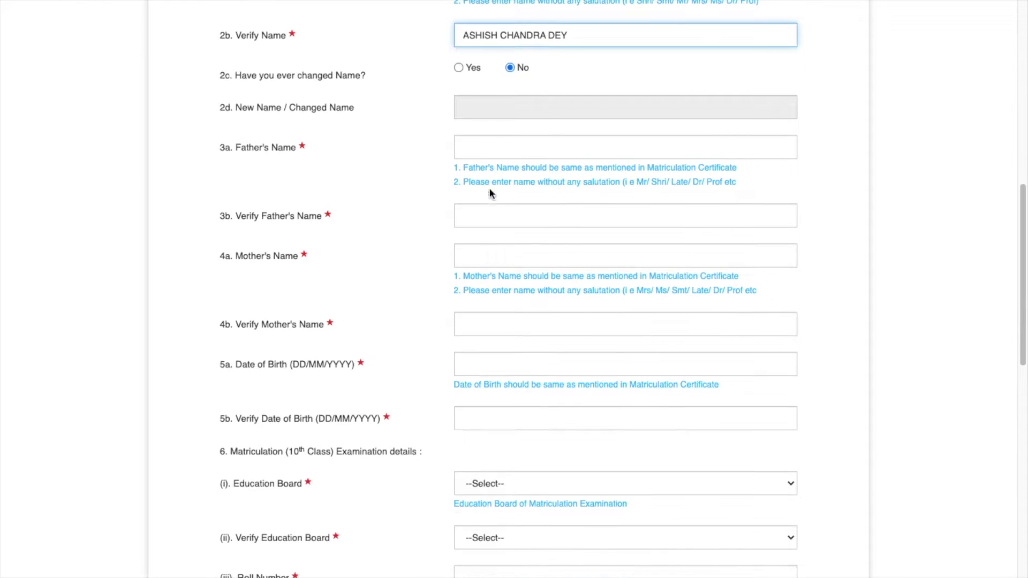
- Enter the father's name and repeat it in the verify field
{"action": "left_click", "coordinate": [507, 147]}
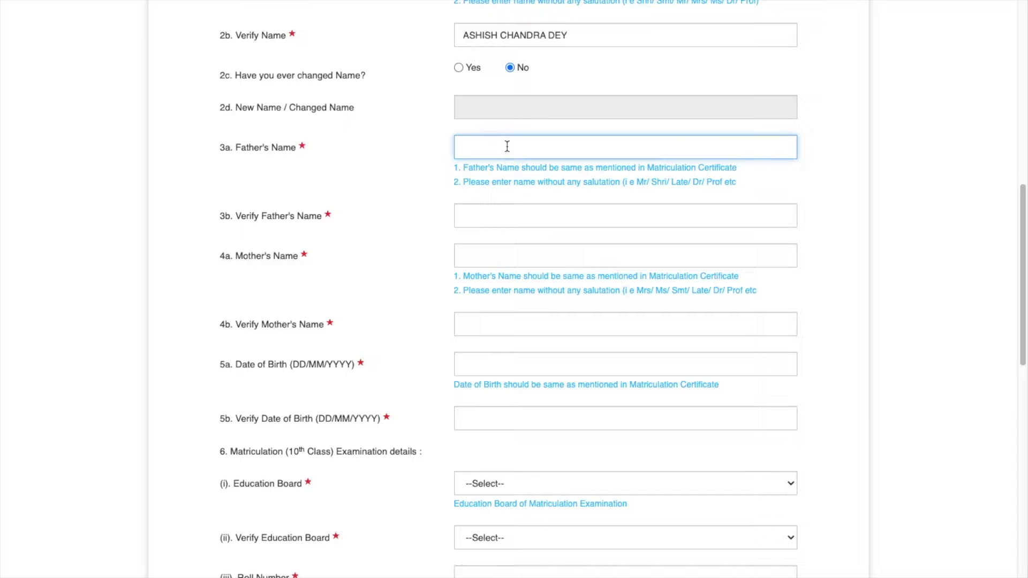
{"action": "left_click", "coordinate": [493, 213]}
{"action": "scroll", "coordinate": [493, 213], "scroll_direction": "down", "scroll_amount": 1}
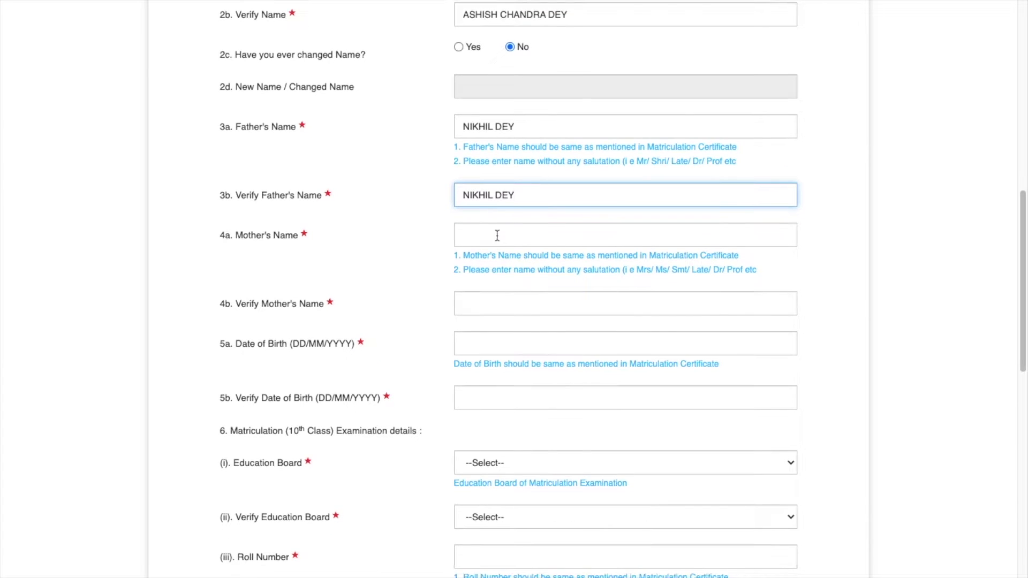
- Enter the mother's name and fill its verify field
{"action": "left_click", "coordinate": [496, 236]}
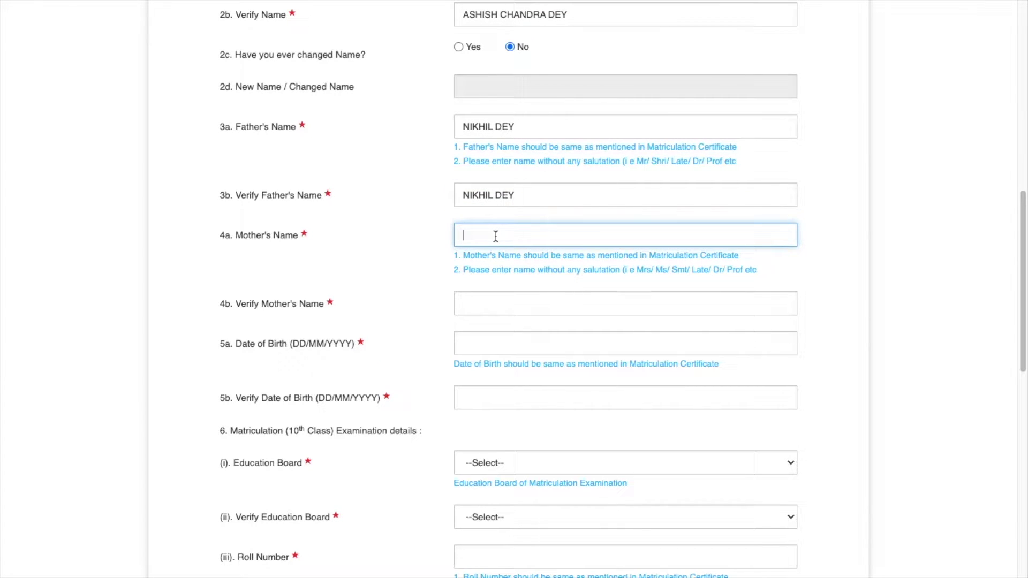
{"action": "key", "text": "Tab"}
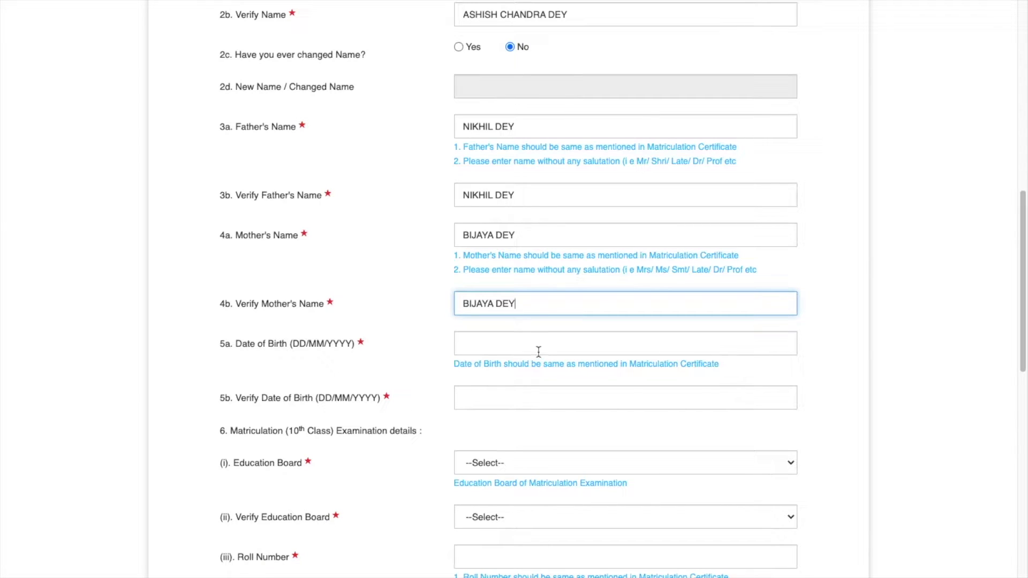
{"action": "left_click", "coordinate": [518, 347]}
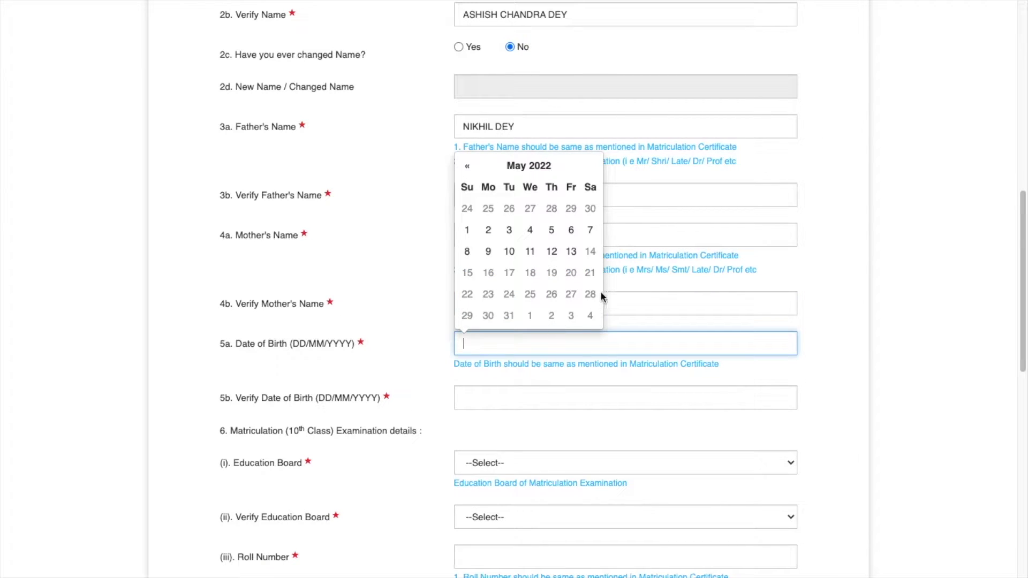
{"action": "left_click", "coordinate": [519, 397]}
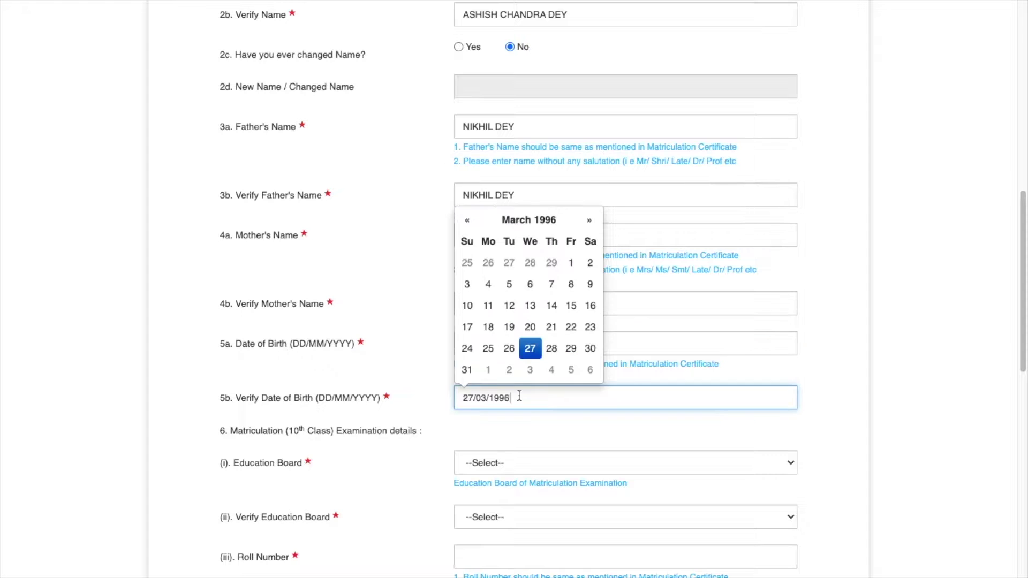
{"action": "scroll", "coordinate": [503, 460], "scroll_direction": "down", "scroll_amount": 1}
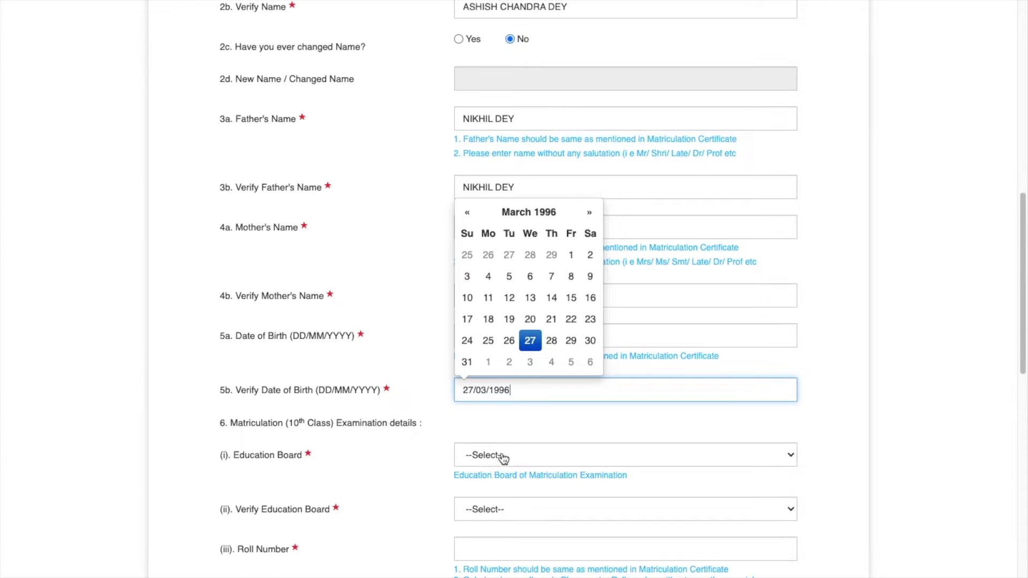
{"action": "left_click", "coordinate": [560, 412]}
{"action": "scroll", "coordinate": [560, 412], "scroll_direction": "down", "scroll_amount": 2}
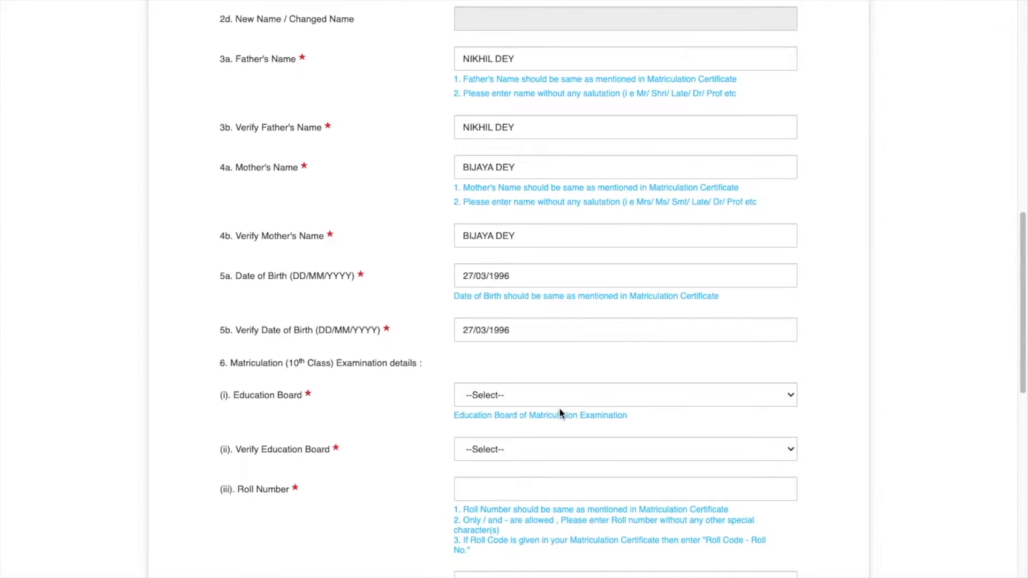
- Choose Board of Secondary Education Assam in both Education Board dropdowns
{"action": "left_click", "coordinate": [524, 405]}
{"action": "left_click", "coordinate": [574, 488]}
{"action": "scroll", "coordinate": [573, 488], "scroll_direction": "down", "scroll_amount": 2}
{"action": "left_click", "coordinate": [589, 379]}
{"action": "left_click", "coordinate": [573, 488]}
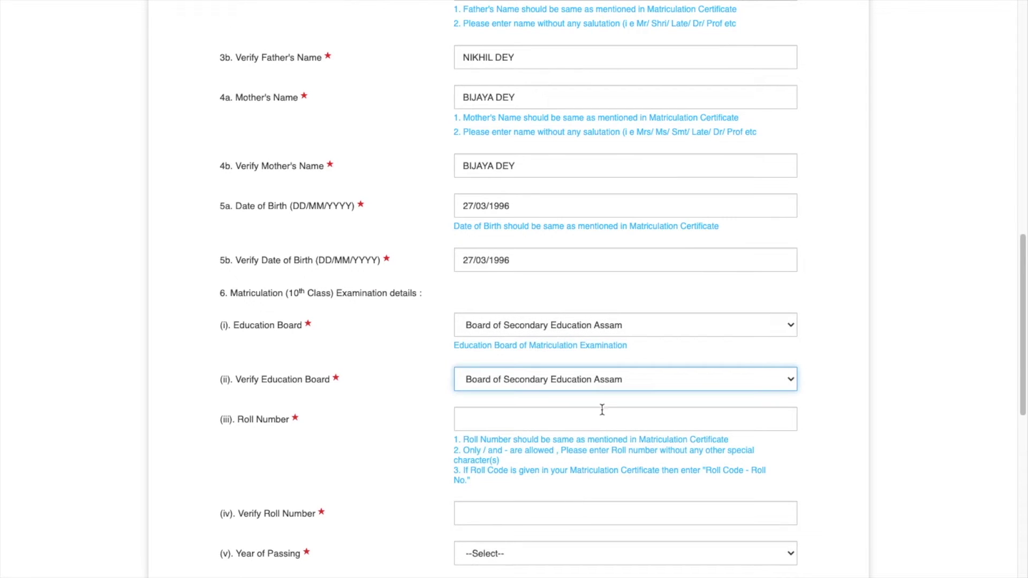
{"action": "scroll", "coordinate": [603, 409], "scroll_direction": "down", "scroll_amount": 1}
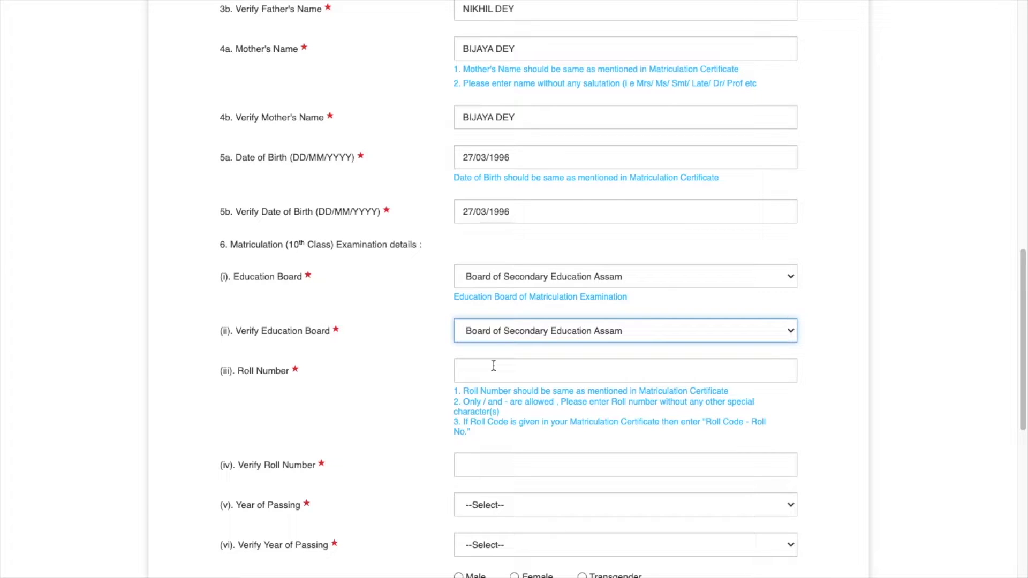
- Enter the matriculation roll number and repeat it in the verify field
{"action": "left_click", "coordinate": [494, 365]}
{"action": "scroll", "coordinate": [524, 438], "scroll_direction": "down", "scroll_amount": 2}
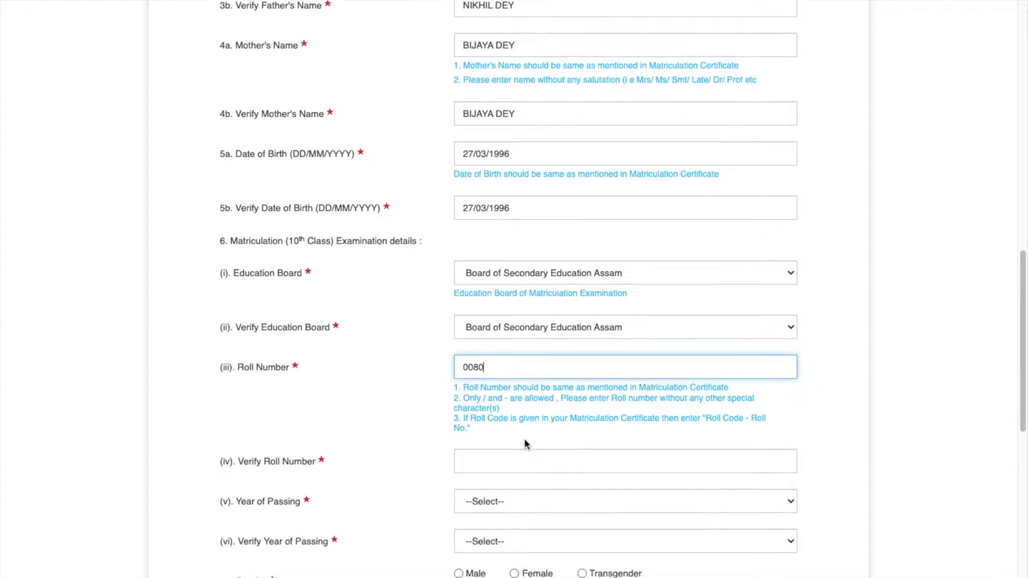
{"action": "left_click", "coordinate": [477, 366]}
{"action": "scroll", "coordinate": [493, 395], "scroll_direction": "down", "scroll_amount": 2}
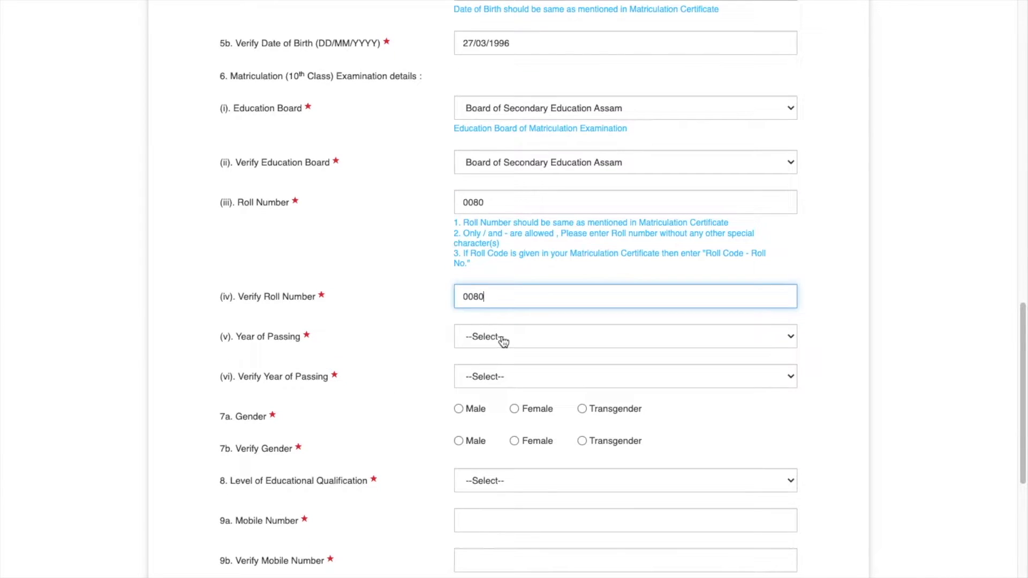
- Set the year of passing to 2012 in both the main and verify dropdowns
{"action": "left_click", "coordinate": [502, 339]}
{"action": "left_click", "coordinate": [489, 509]}
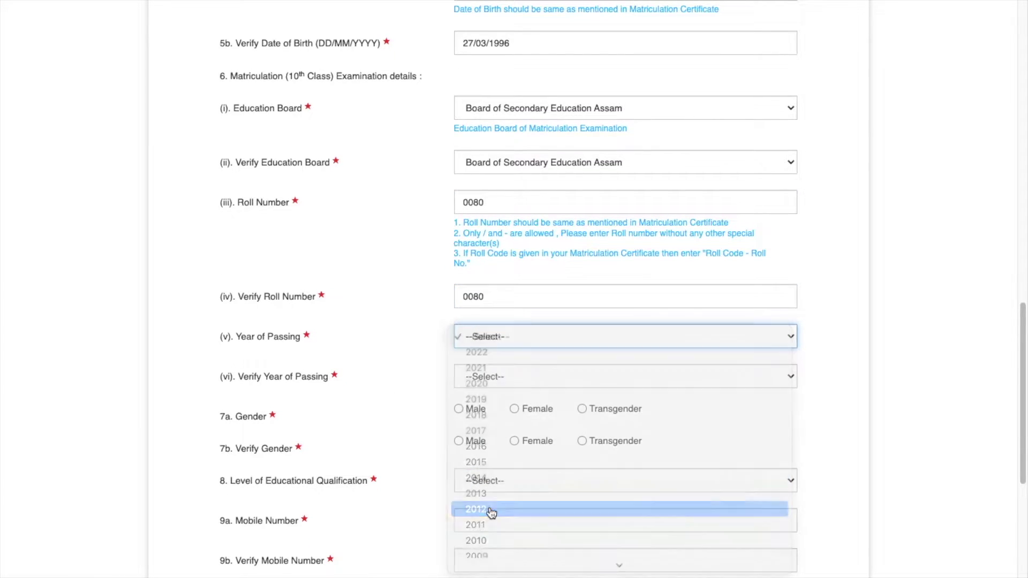
{"action": "scroll", "coordinate": [490, 347], "scroll_direction": "down", "scroll_amount": 1}
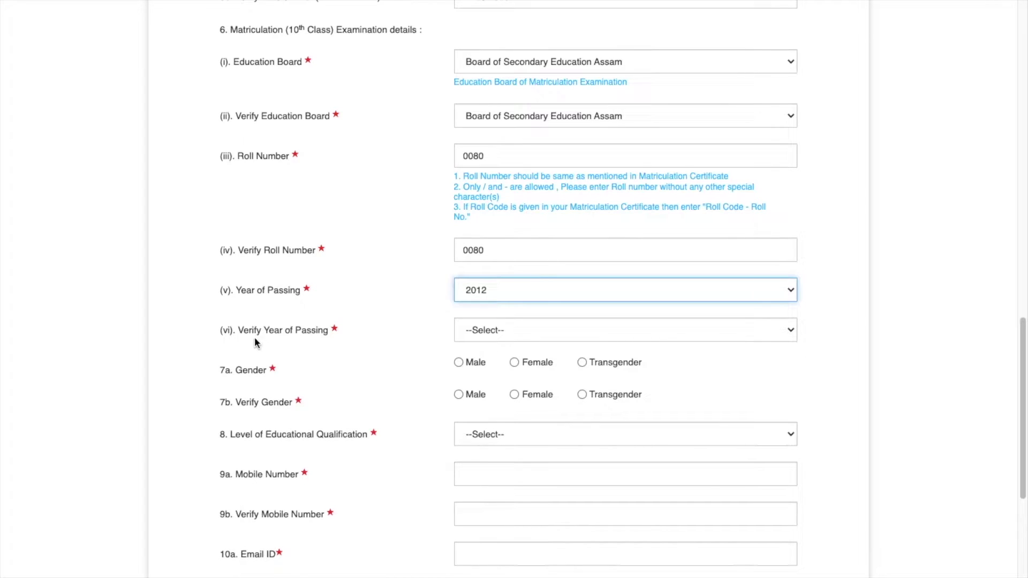
{"action": "left_click", "coordinate": [481, 332]}
{"action": "left_click", "coordinate": [501, 497]}
{"action": "scroll", "coordinate": [567, 366], "scroll_direction": "down", "scroll_amount": 2}
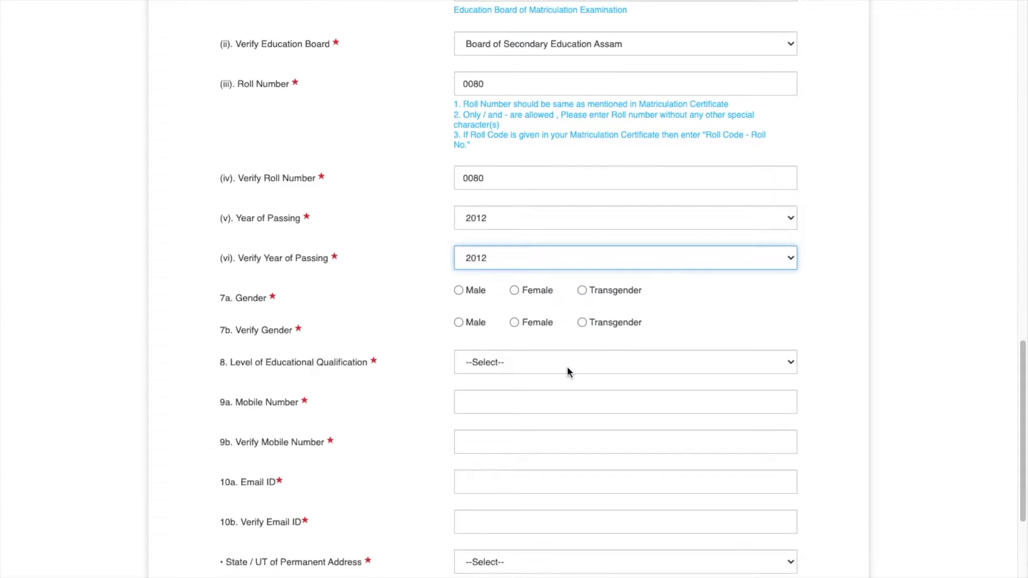
- Select Male for gender and verify gender, and Graduation as educational qualification
{"action": "left_click", "coordinate": [459, 292]}
{"action": "left_click", "coordinate": [459, 292]}
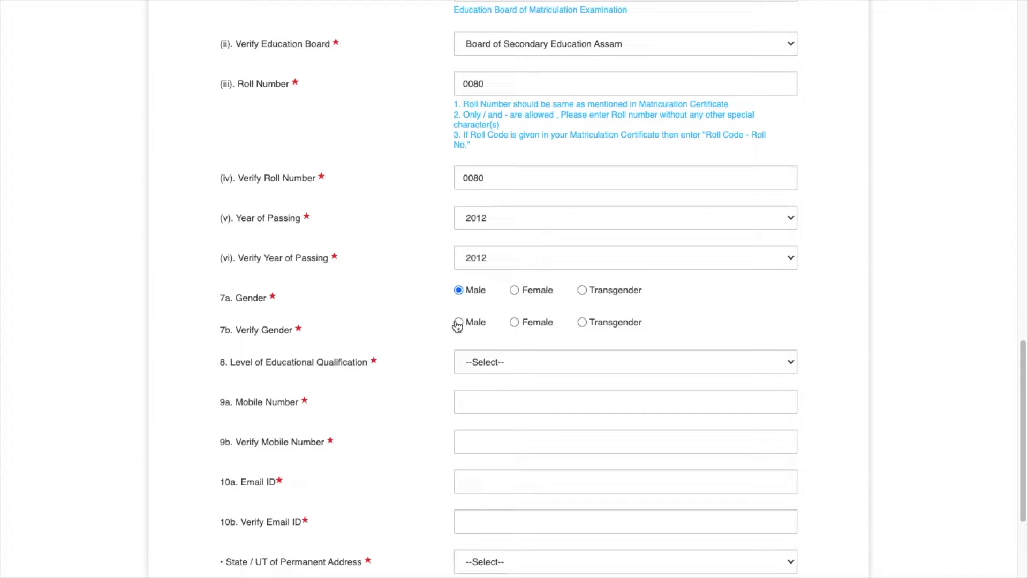
{"action": "left_click", "coordinate": [459, 322]}
{"action": "scroll", "coordinate": [546, 362], "scroll_direction": "down", "scroll_amount": 2}
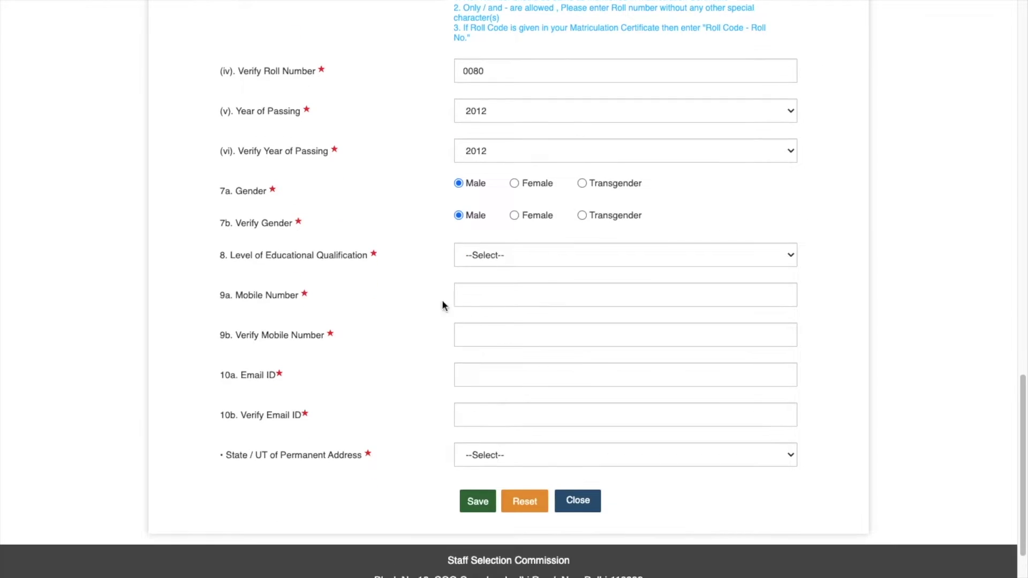
{"action": "left_click", "coordinate": [506, 257]}
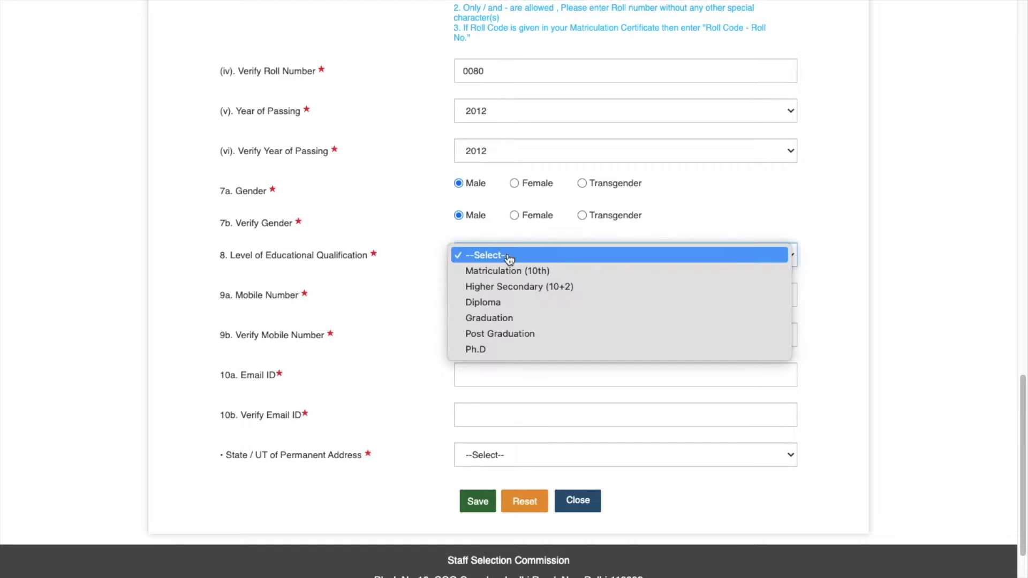
{"action": "left_click", "coordinate": [496, 319]}
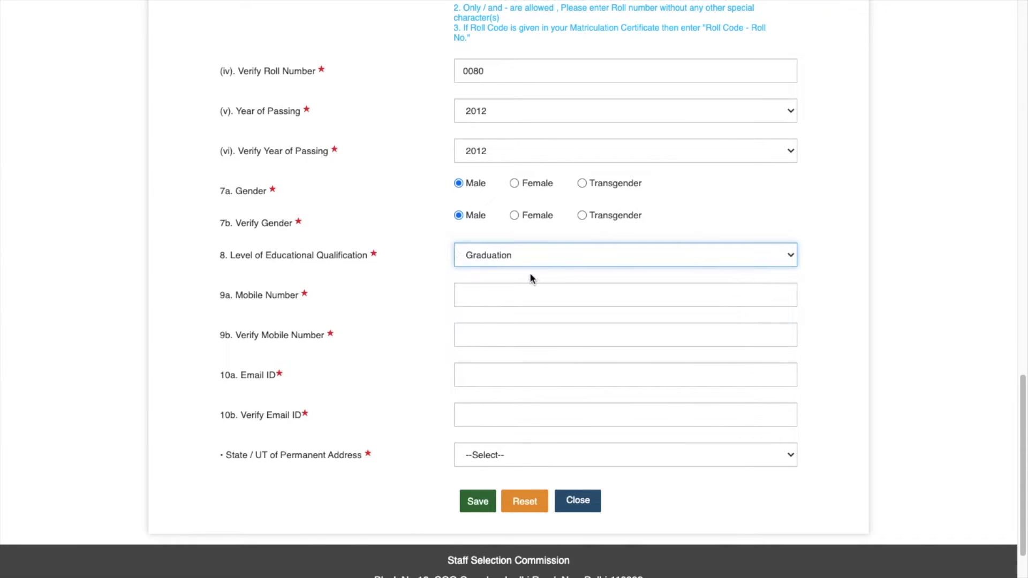
{"action": "scroll", "coordinate": [529, 272], "scroll_direction": "down", "scroll_amount": 2}
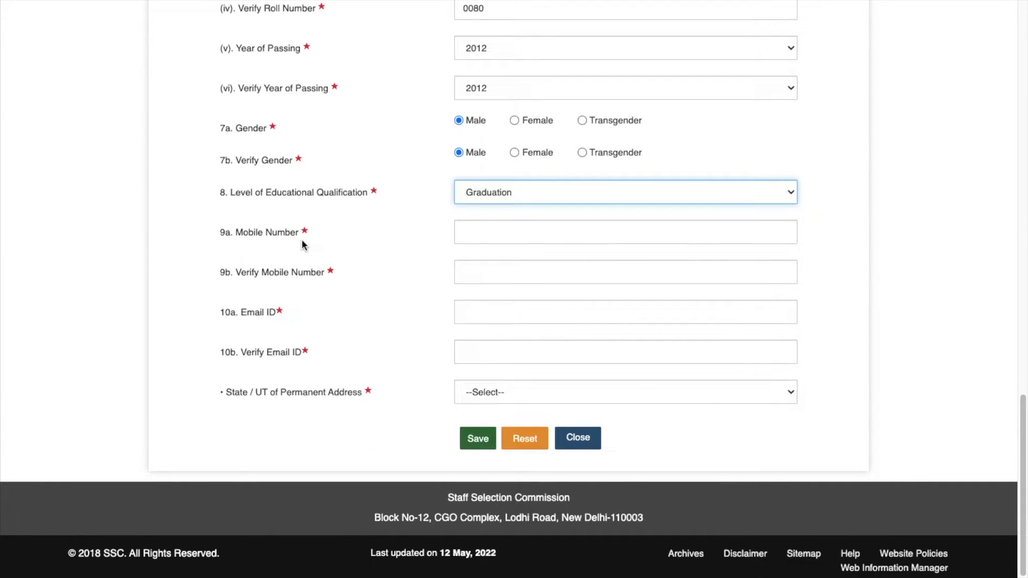
- Enter the candidate's mobile number in 9a and confirm it in 9b
{"action": "left_click", "coordinate": [489, 234]}
{"action": "type", "text": "777777777"}
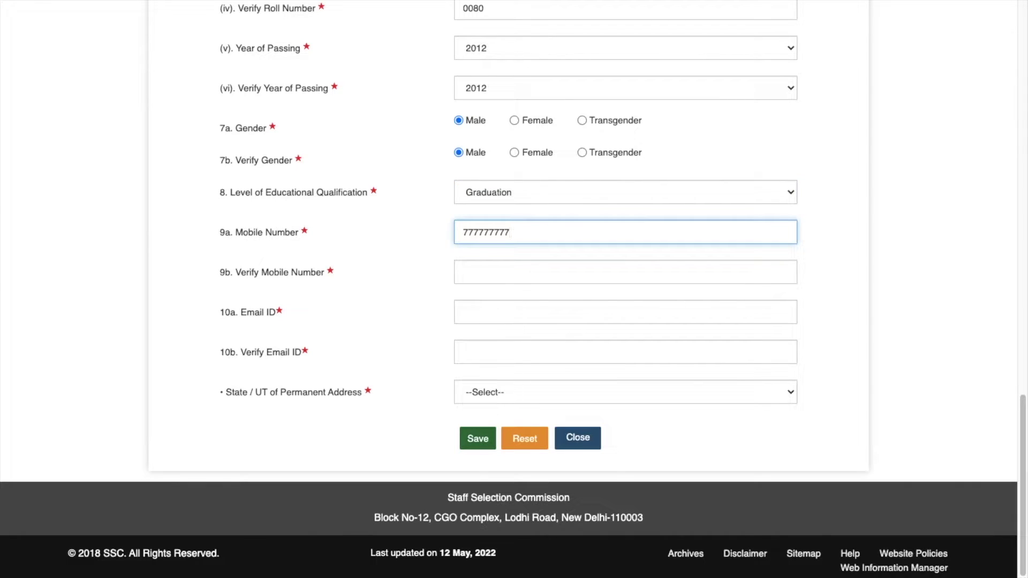
{"action": "left_click", "coordinate": [488, 275]}
{"action": "type", "text": "777777777"}
- Fill in the candidate's e-mail address and pick Assam as the permanent-address state
{"action": "key", "text": "Tab"}
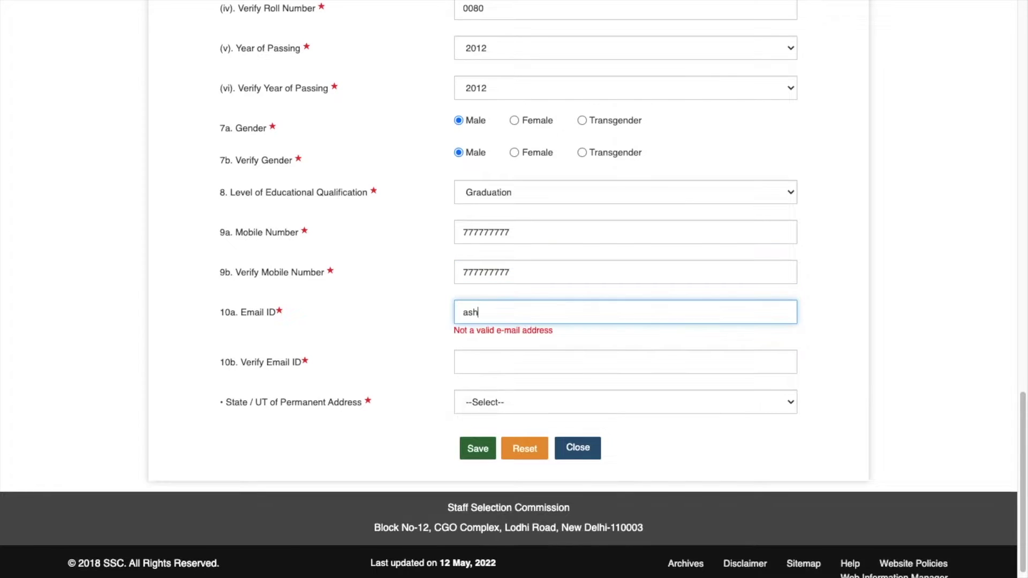
{"action": "left_click", "coordinate": [477, 352]}
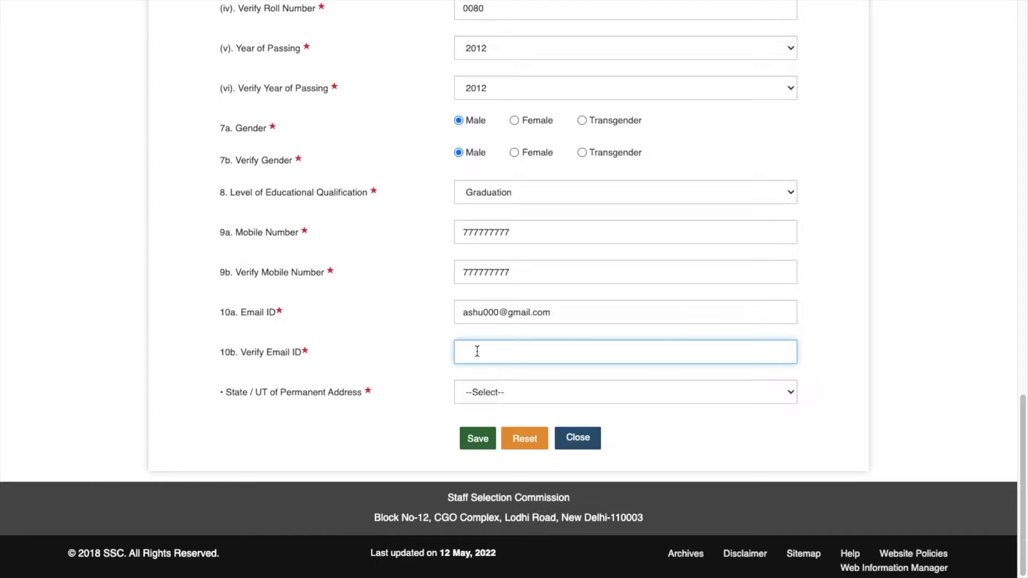
{"action": "left_click", "coordinate": [535, 392]}
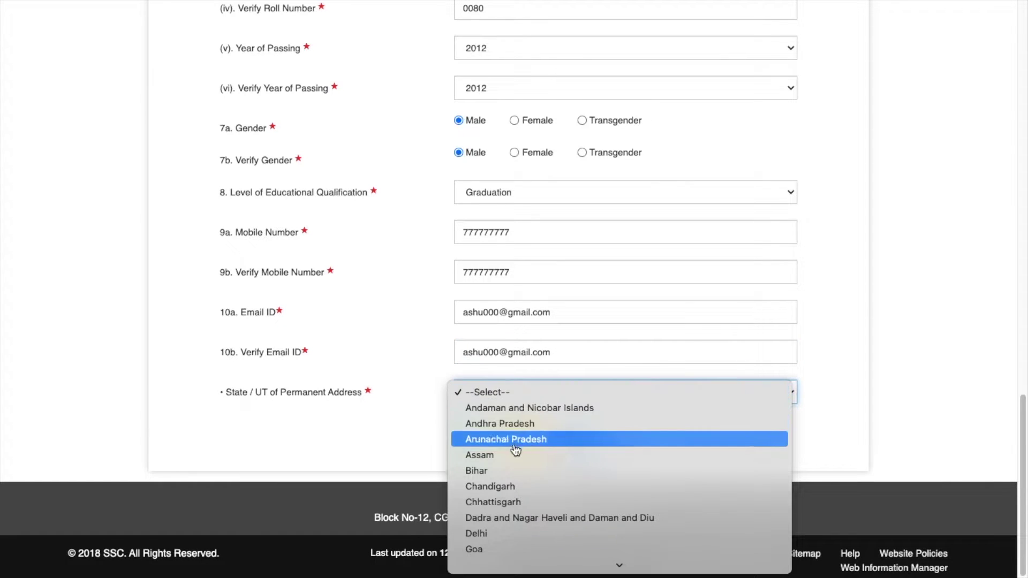
{"action": "left_click", "coordinate": [485, 459]}
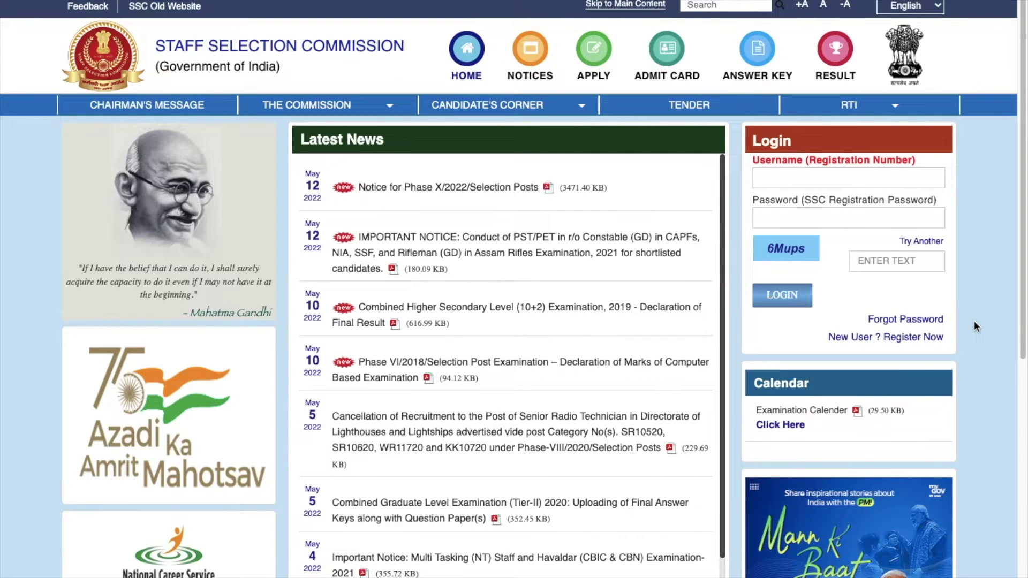
- Log in with the suggested registration number, the account password and the captcha text
{"action": "left_click", "coordinate": [796, 180]}
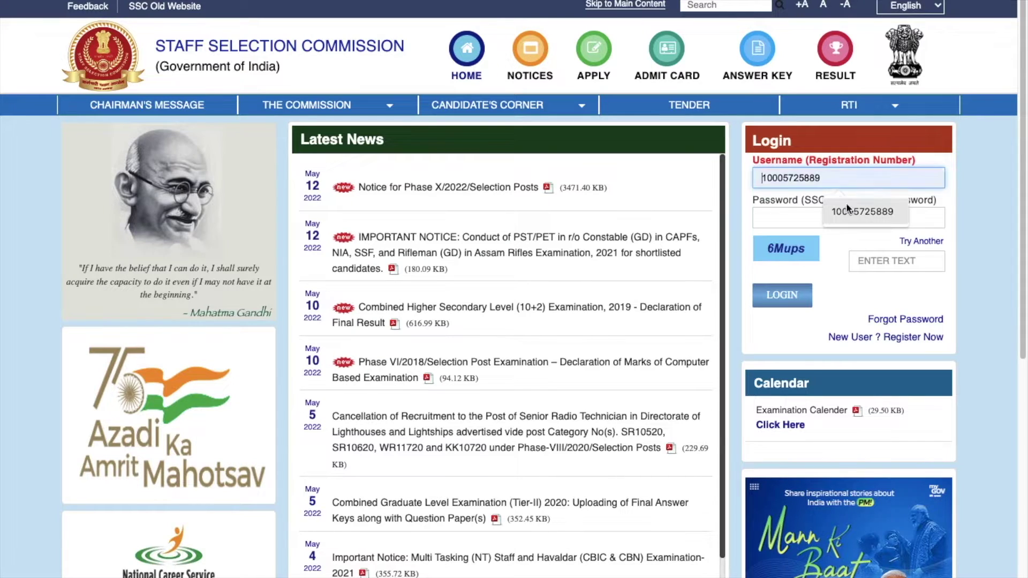
{"action": "left_click", "coordinate": [853, 216]}
{"action": "left_click", "coordinate": [780, 221]}
{"action": "type", "text": "****"}
{"action": "left_click", "coordinate": [865, 261]}
{"action": "type", "text": "6Mups"}
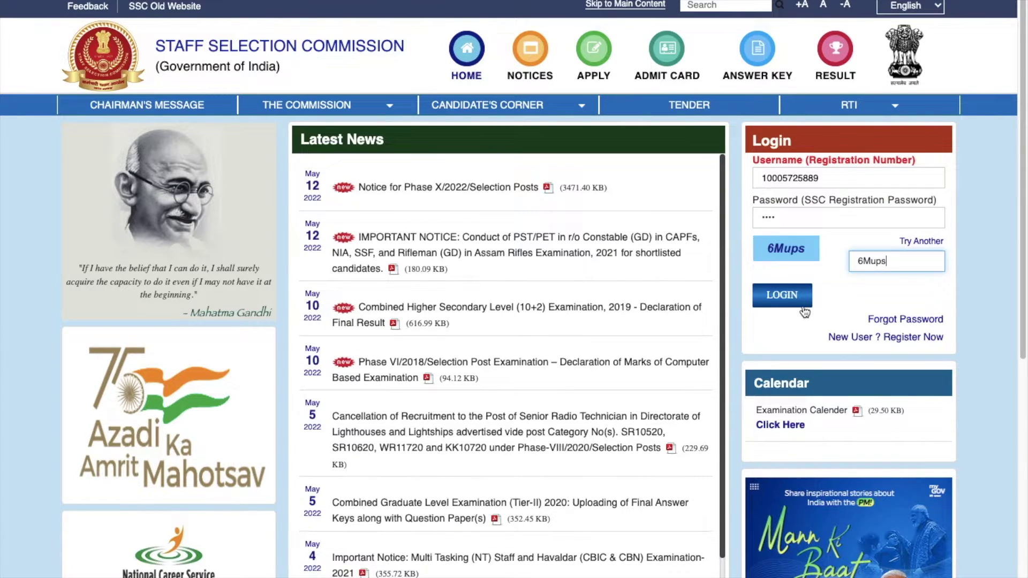
{"action": "left_click", "coordinate": [792, 298]}
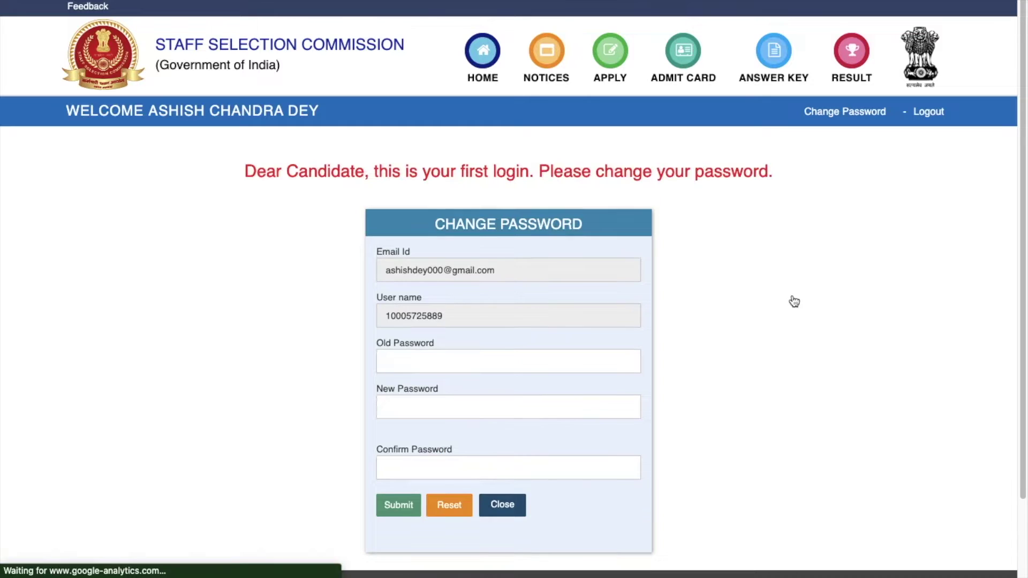
- Change the old password to a new one, save it in Chrome, and close the confirmation
{"action": "scroll", "coordinate": [792, 299], "scroll_direction": "down", "scroll_amount": 2}
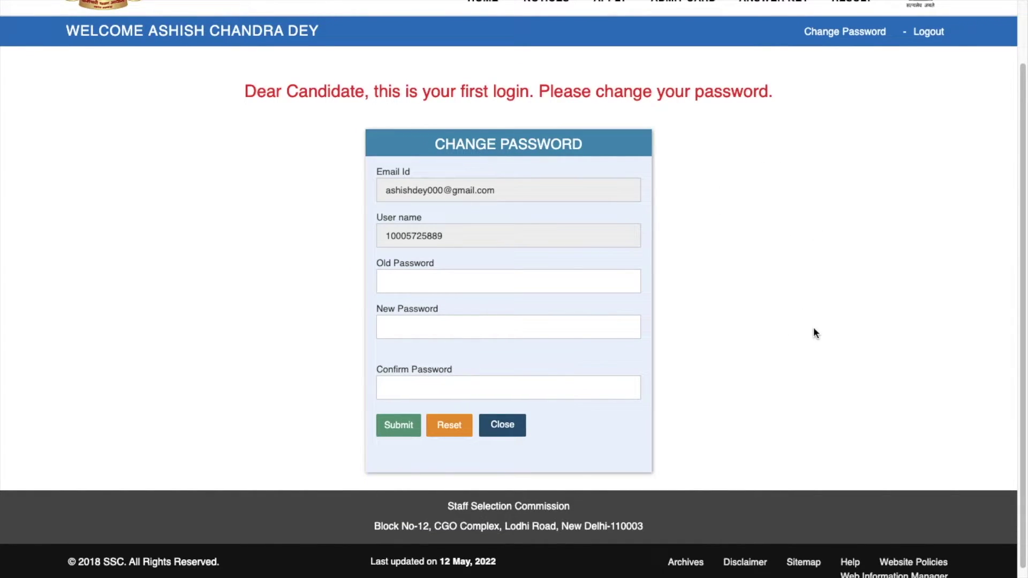
{"action": "type", "text": "••"}
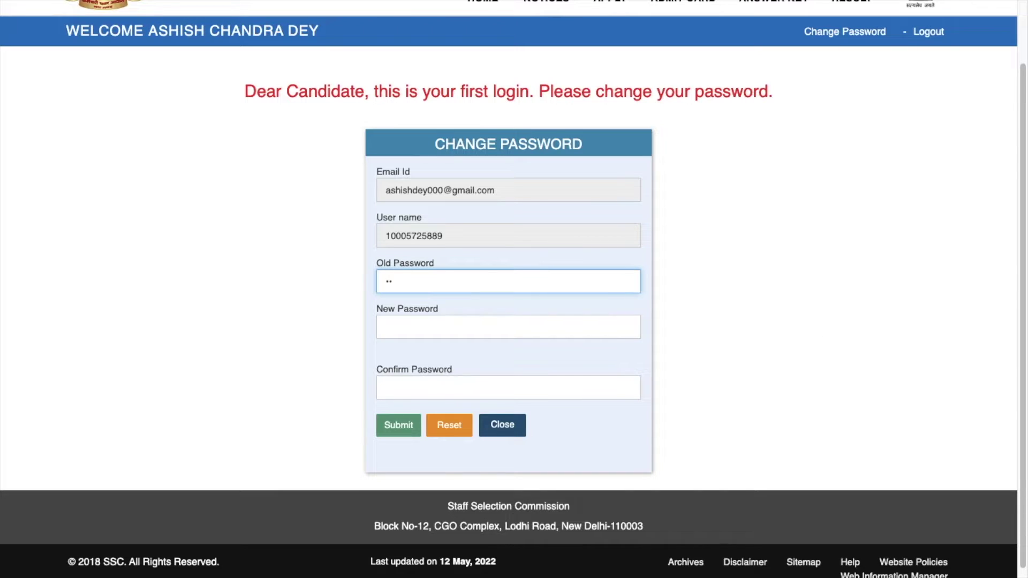
{"action": "type", "text": "••"}
{"action": "left_click", "coordinate": [421, 325]}
{"action": "type", "text": "••••••"}
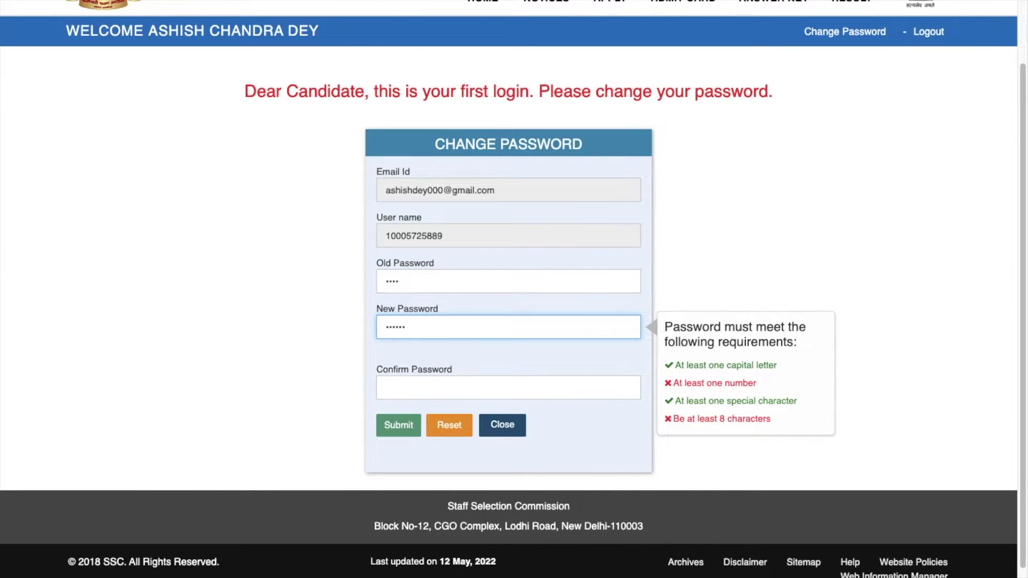
{"action": "type", "text": "••••••"}
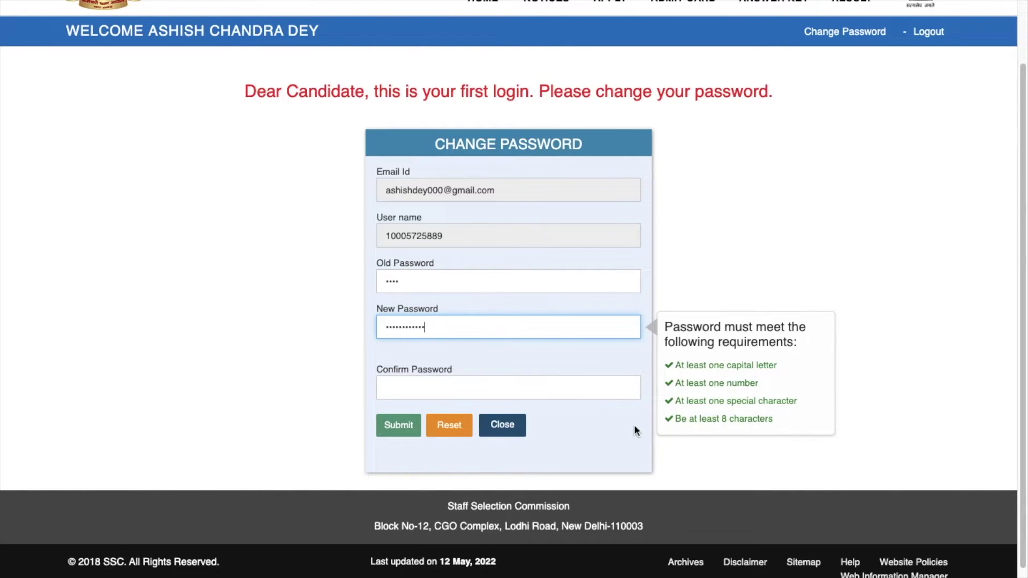
{"action": "left_click", "coordinate": [485, 385]}
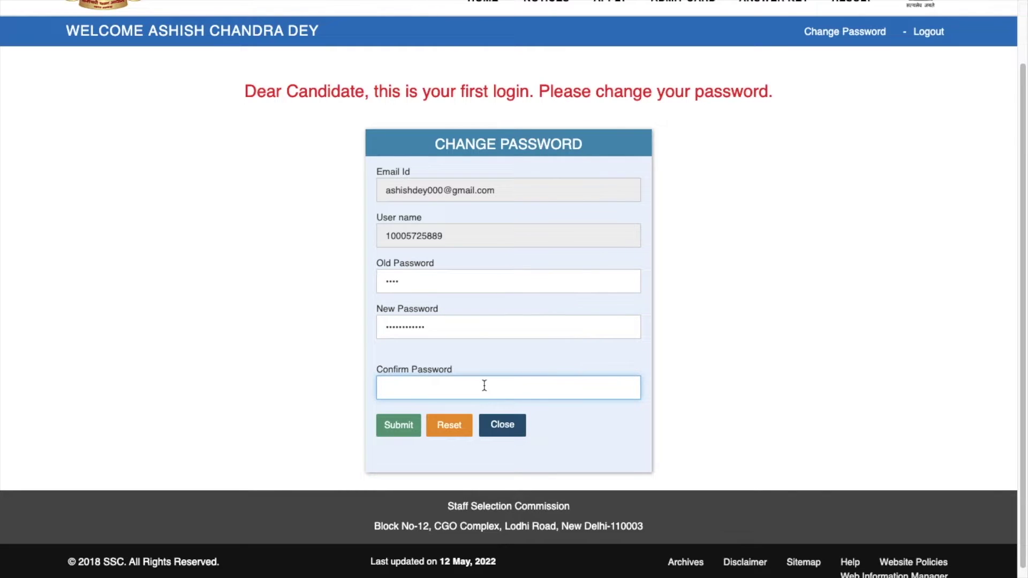
{"action": "key", "text": "super+v"}
{"action": "left_click", "coordinate": [399, 424]}
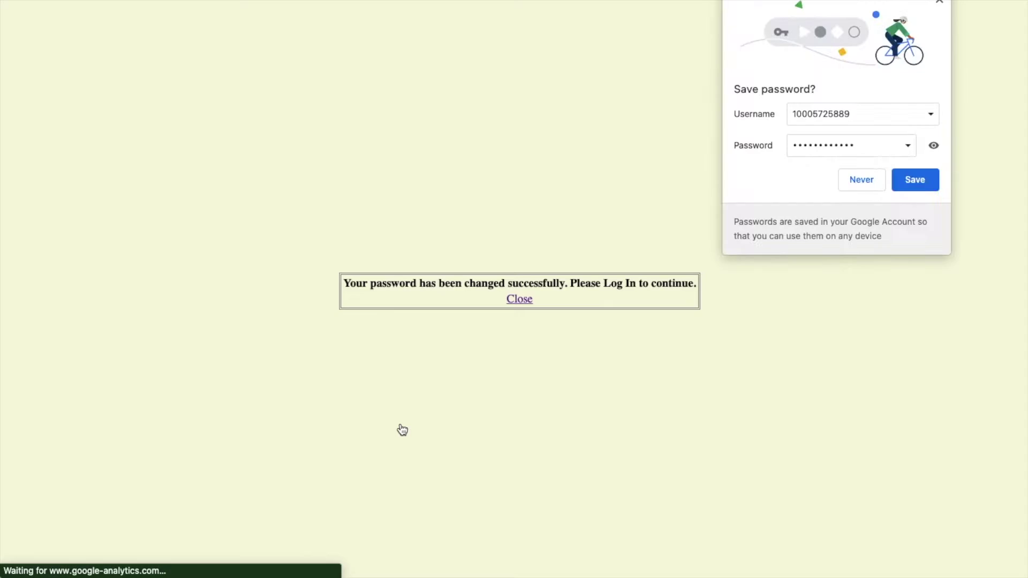
{"action": "left_click", "coordinate": [919, 182]}
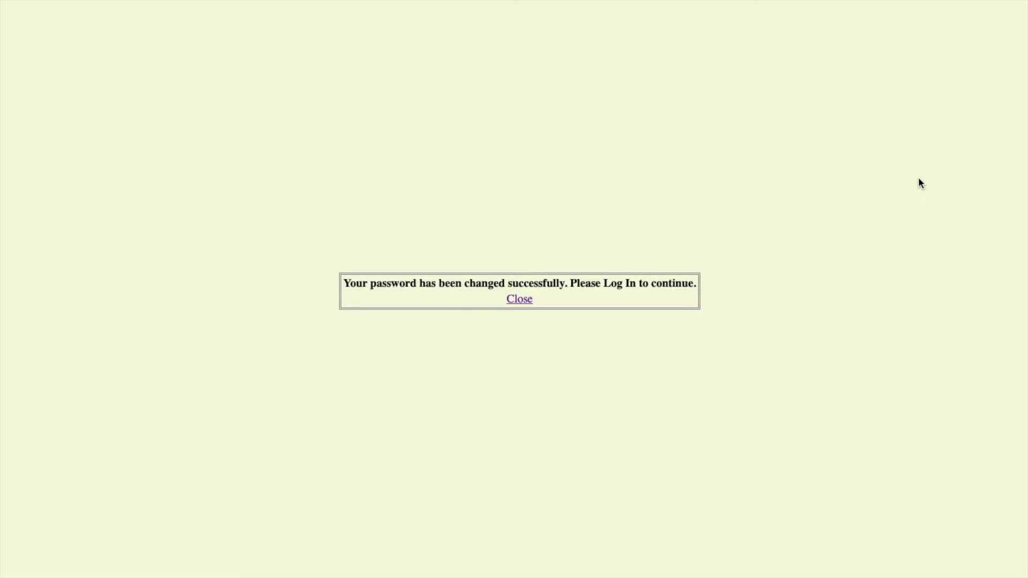
{"action": "left_click", "coordinate": [519, 299]}
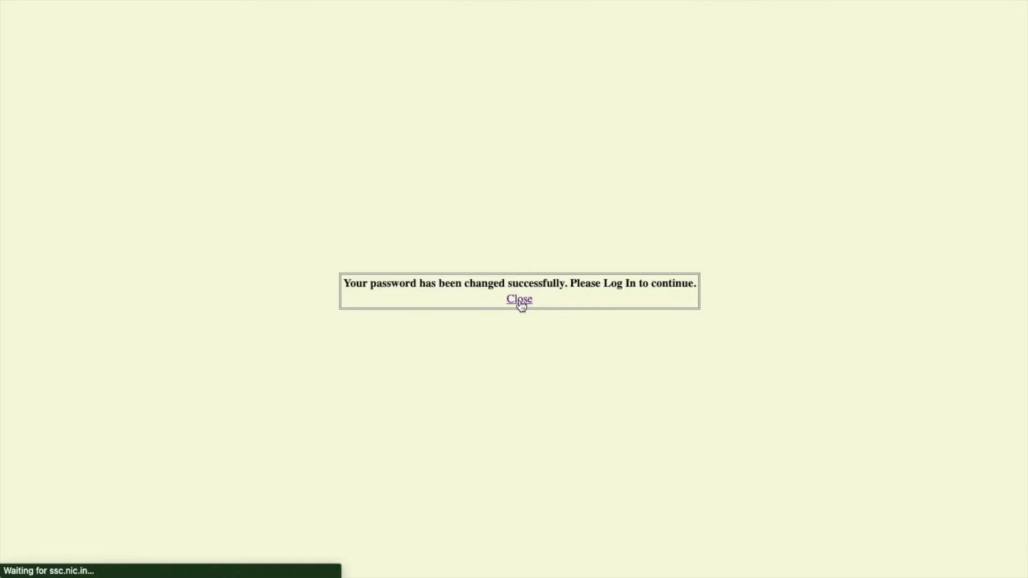
- Log back in using the new password and the displayed captcha text
{"action": "left_click", "coordinate": [801, 217]}
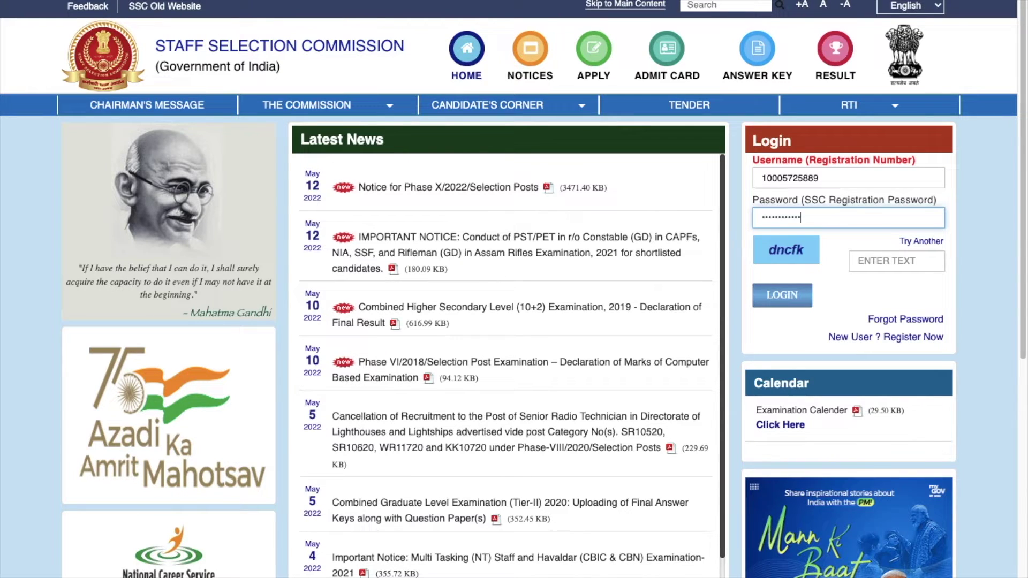
{"action": "left_click", "coordinate": [867, 260]}
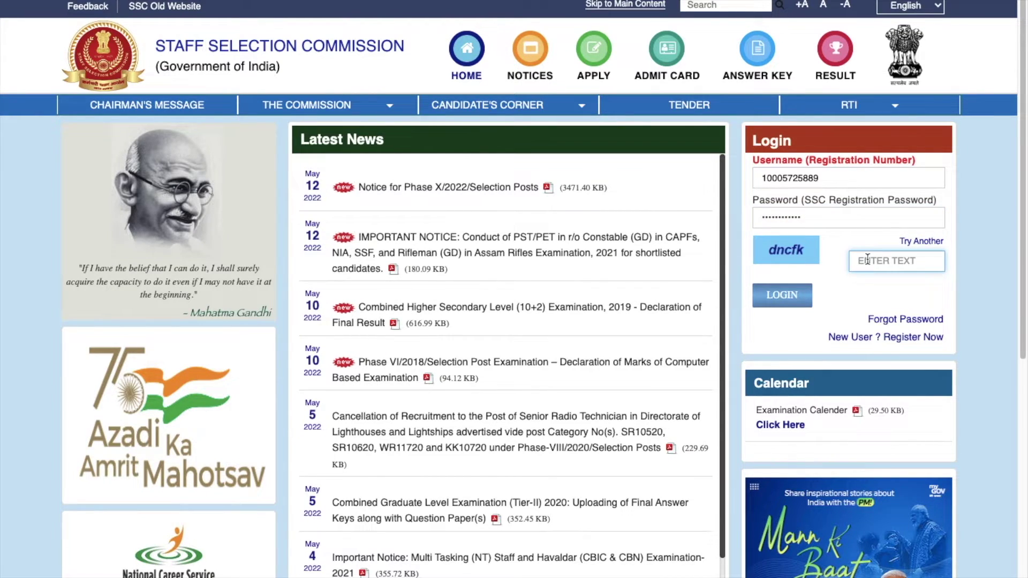
{"action": "type", "text": "dncfk"}
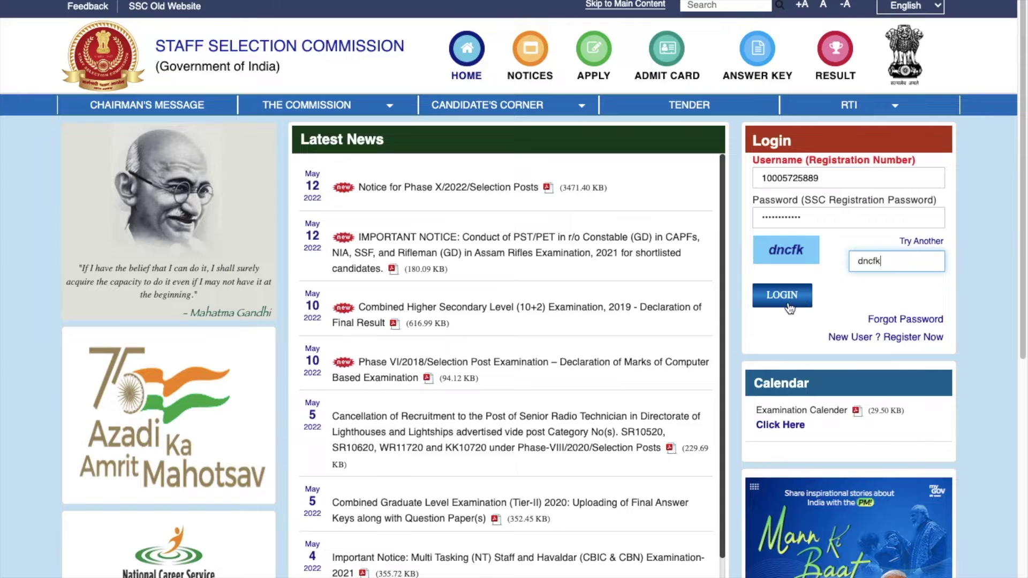
{"action": "left_click", "coordinate": [789, 306]}
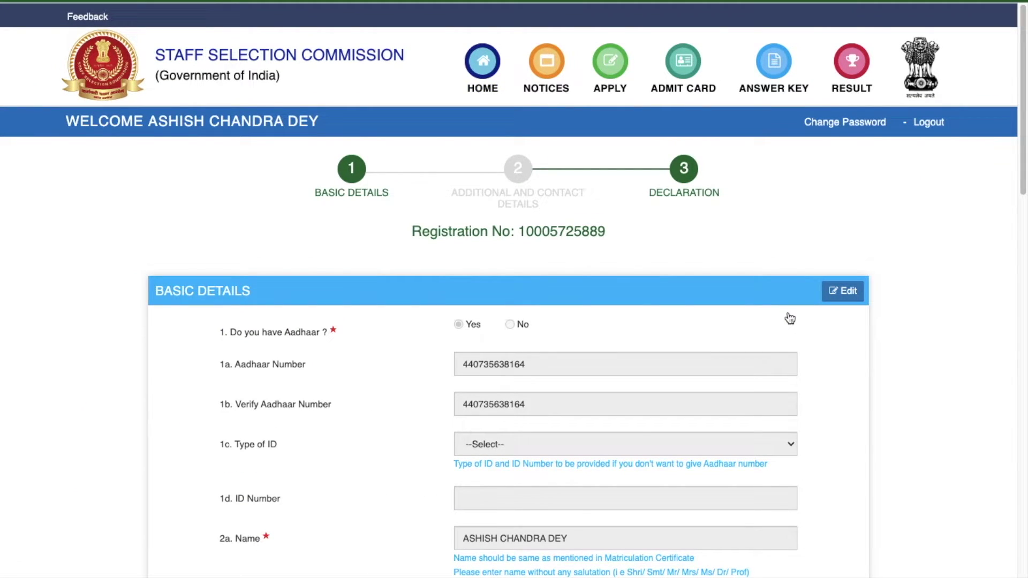
- Scroll to the bottom of Basic Details and continue with Next
{"action": "scroll", "coordinate": [743, 334], "scroll_direction": "down", "scroll_amount": 2}
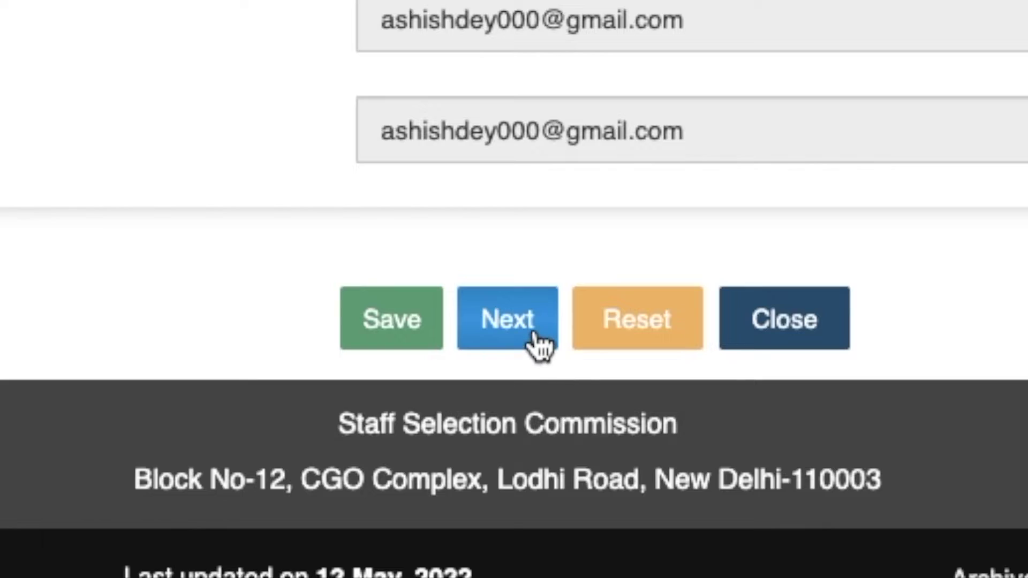
{"action": "left_click", "coordinate": [539, 339]}
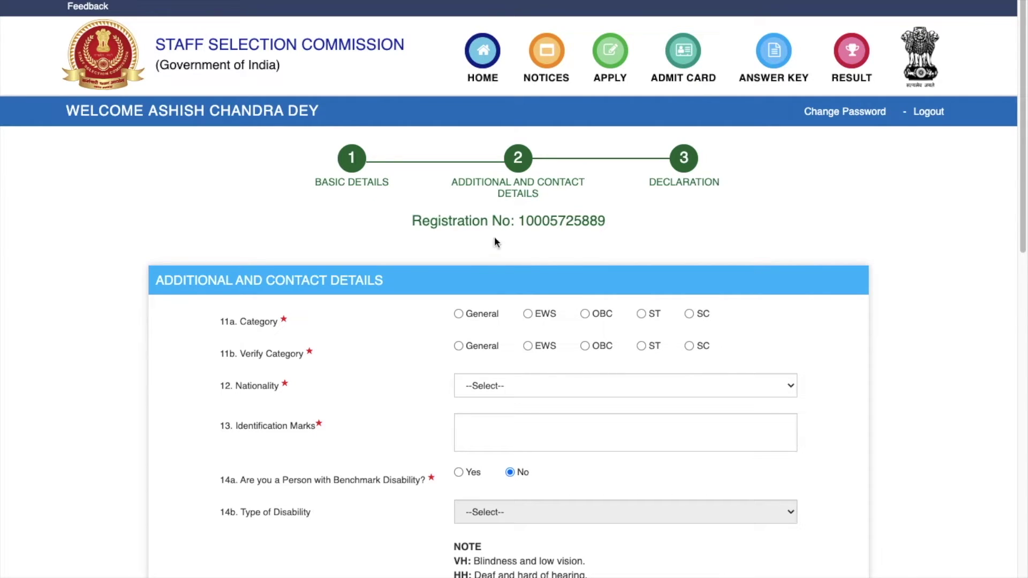
- Select OBC as the category and again under Verify Category
{"action": "scroll", "coordinate": [519, 360], "scroll_direction": "down", "scroll_amount": 3}
{"action": "left_click", "coordinate": [585, 225]}
{"action": "scroll", "coordinate": [508, 302], "scroll_direction": "down", "scroll_amount": 1}
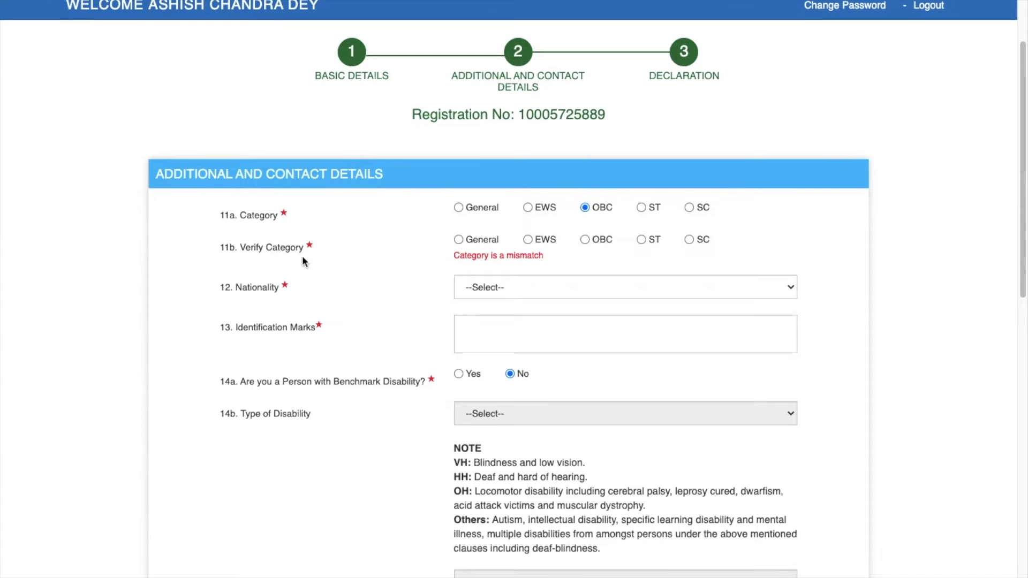
{"action": "left_click", "coordinate": [584, 240]}
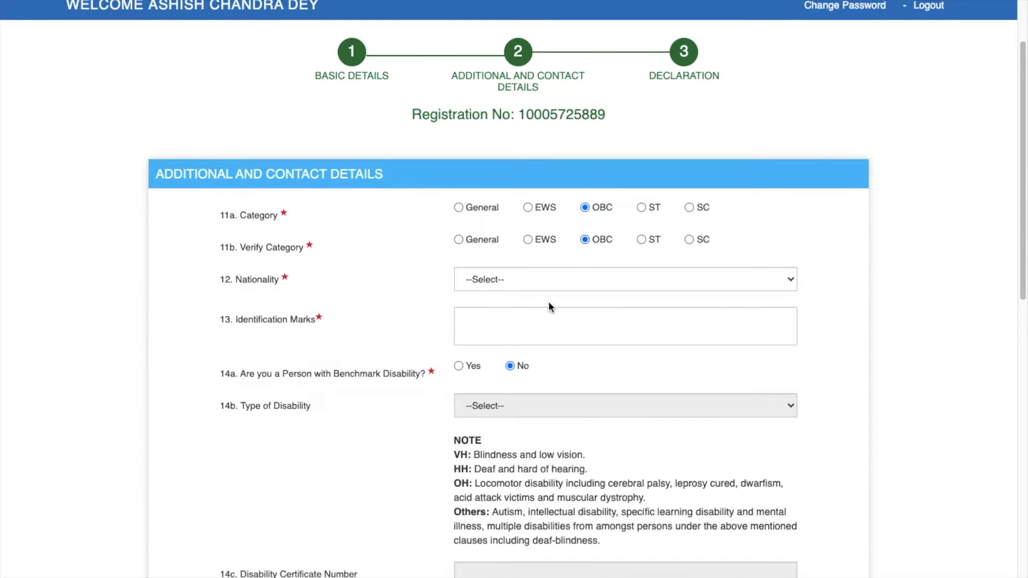
{"action": "scroll", "coordinate": [550, 305], "scroll_direction": "down", "scroll_amount": 3}
{"action": "left_click", "coordinate": [469, 191]}
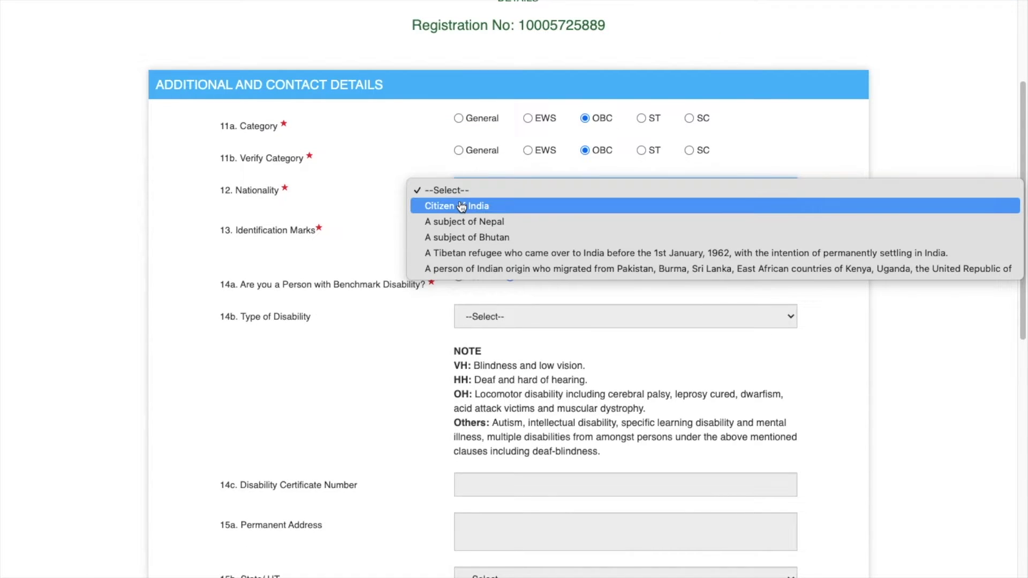
- Set nationality to Citizen of India and identification marks to 'NO MARK'
{"action": "left_click", "coordinate": [463, 208]}
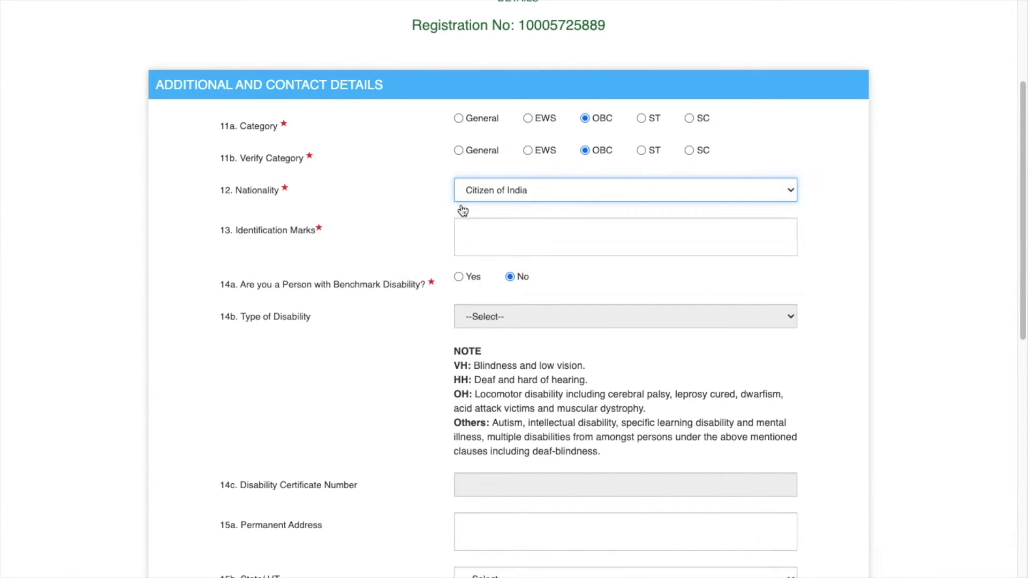
{"action": "left_click", "coordinate": [511, 230]}
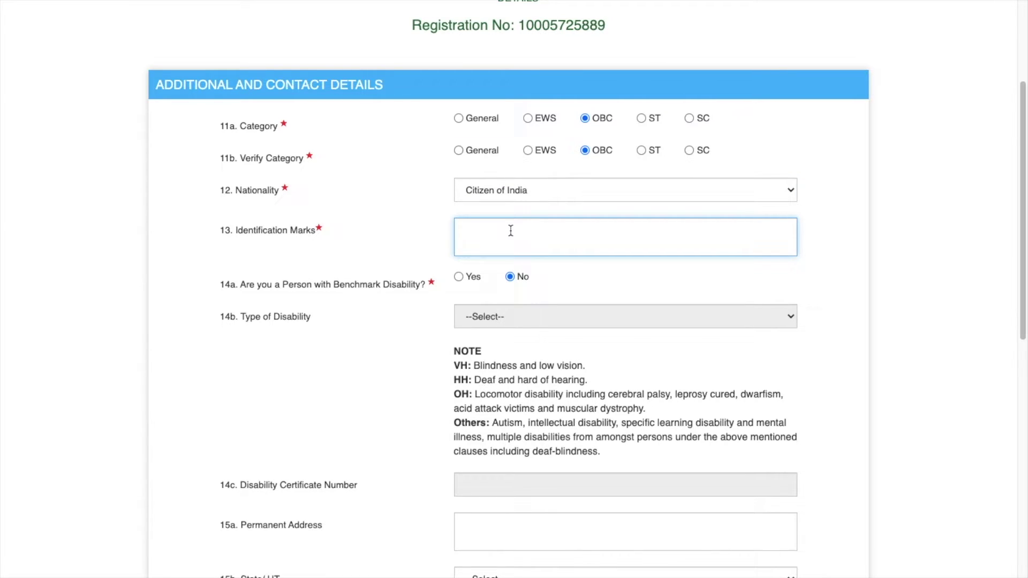
{"action": "type", "text": "NO MARK"}
{"action": "scroll", "coordinate": [435, 294], "scroll_direction": "down", "scroll_amount": 2}
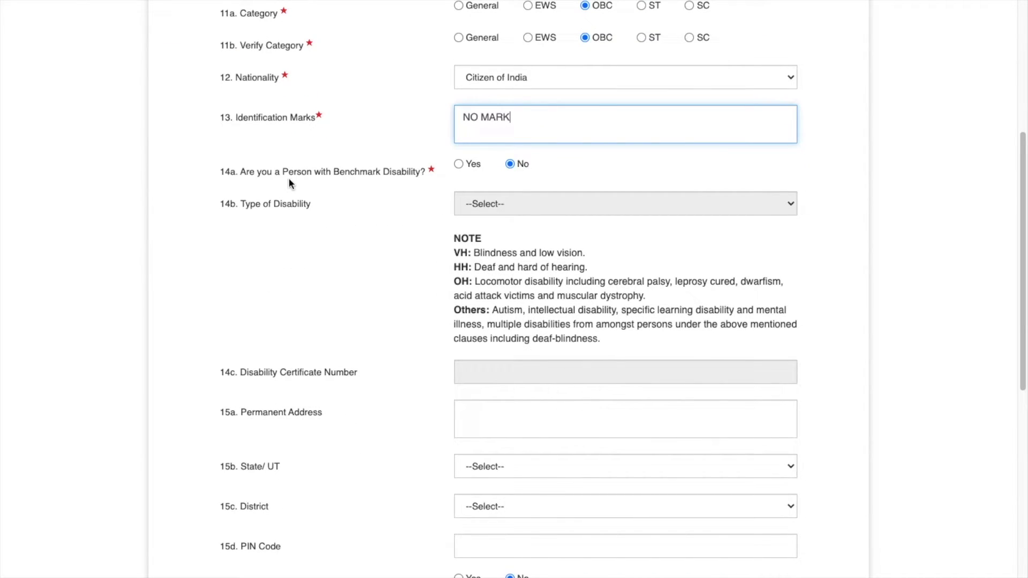
- Leave benchmark disability (14a) answered No, without choosing any disability type
{"action": "left_click", "coordinate": [459, 164]}
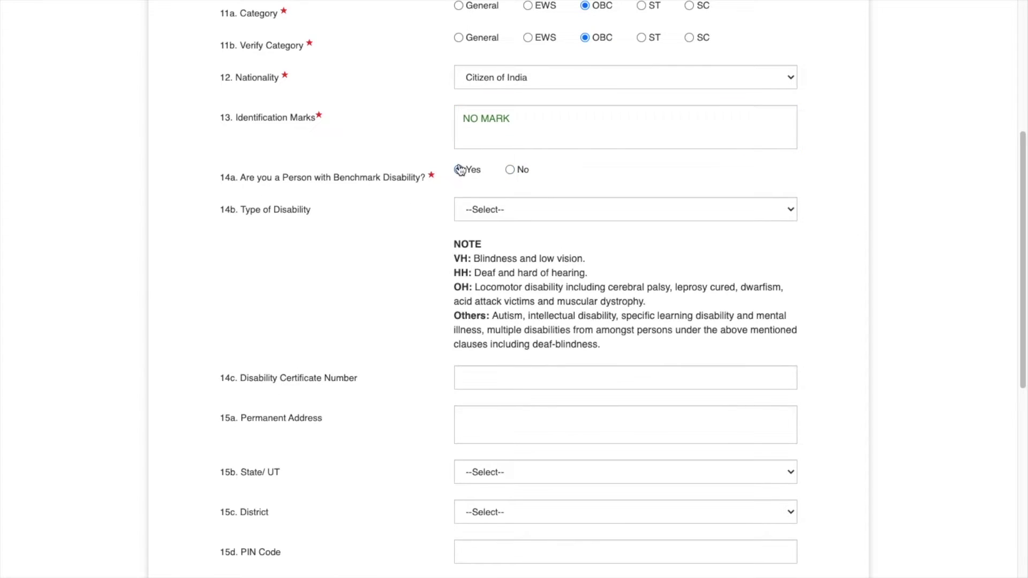
{"action": "left_click", "coordinate": [510, 170]}
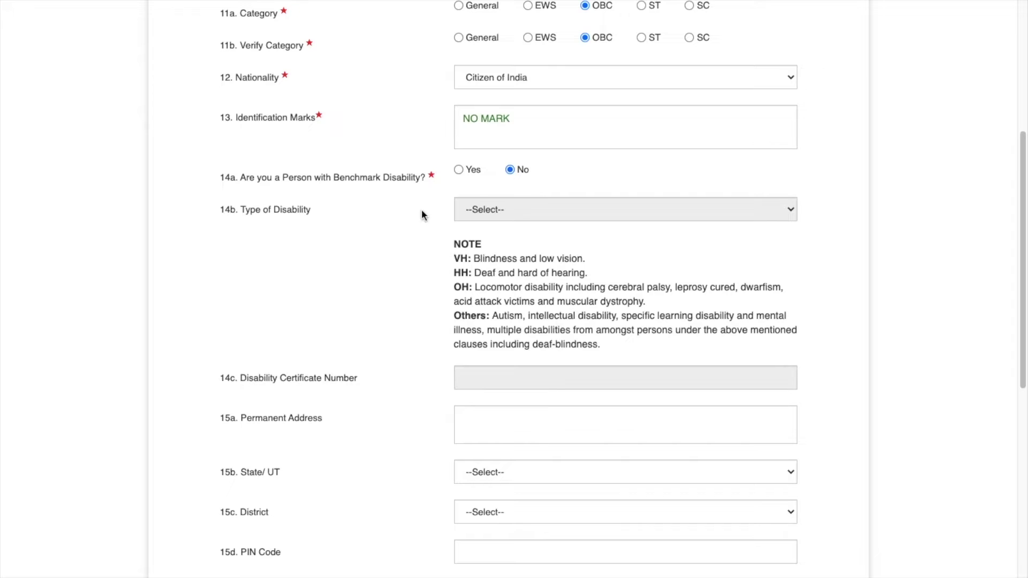
{"action": "scroll", "coordinate": [310, 211], "scroll_direction": "down", "scroll_amount": 1}
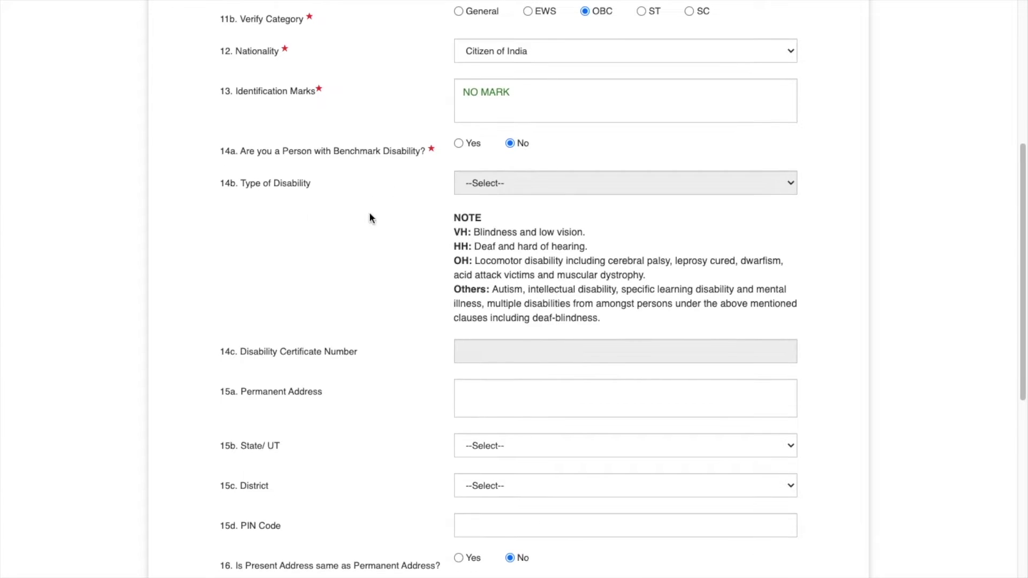
{"action": "left_click", "coordinate": [460, 143]}
{"action": "left_click", "coordinate": [485, 187]}
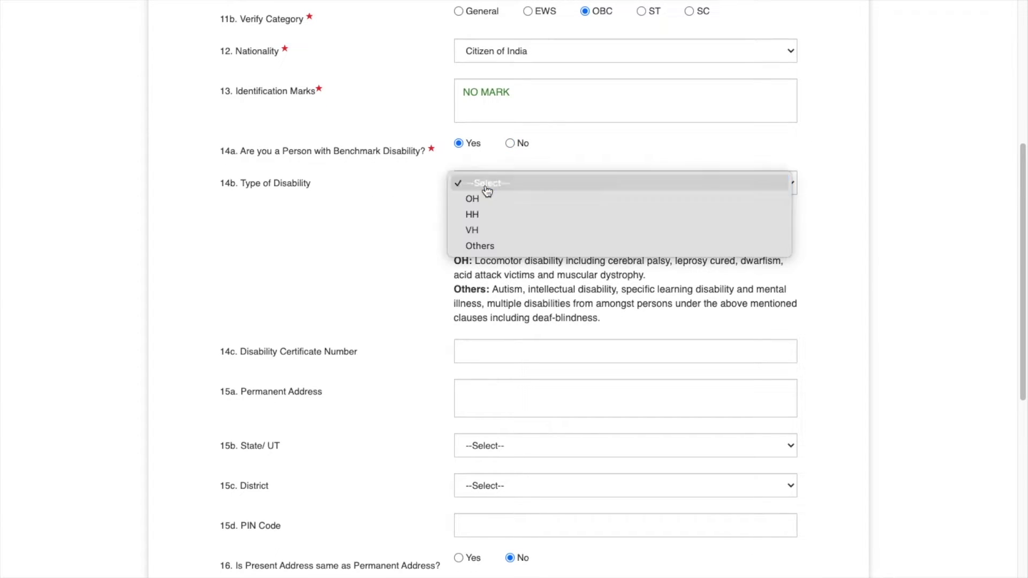
{"action": "left_click", "coordinate": [432, 194]}
{"action": "left_click", "coordinate": [510, 142]}
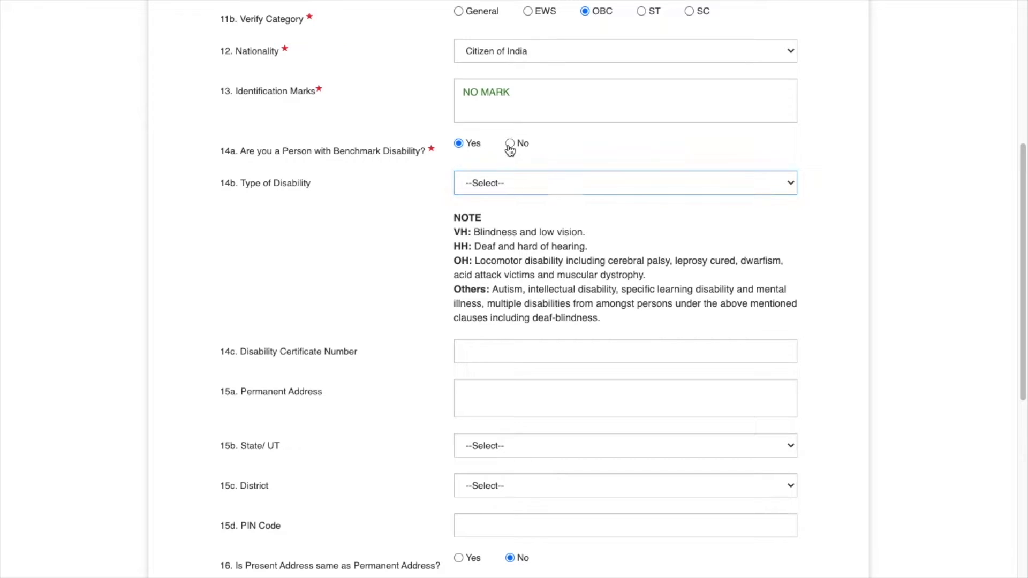
{"action": "scroll", "coordinate": [518, 257], "scroll_direction": "down", "scroll_amount": 3}
- Enter the permanent address line, state Assam, district Hojai and the PIN code
{"action": "scroll", "coordinate": [518, 257], "scroll_direction": "down", "scroll_amount": 2}
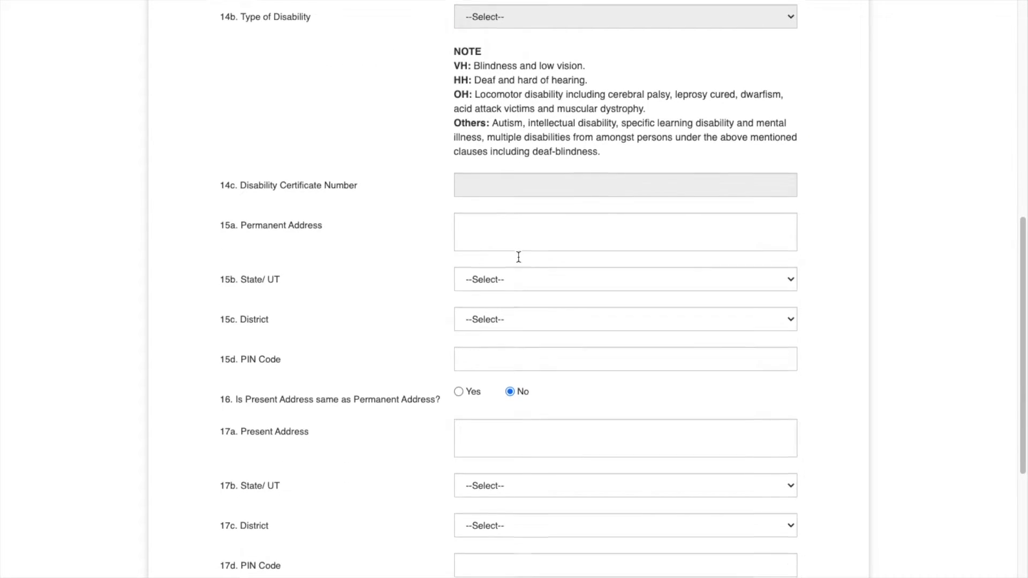
{"action": "scroll", "coordinate": [326, 234], "scroll_direction": "down", "scroll_amount": 1}
{"action": "left_click", "coordinate": [496, 160]}
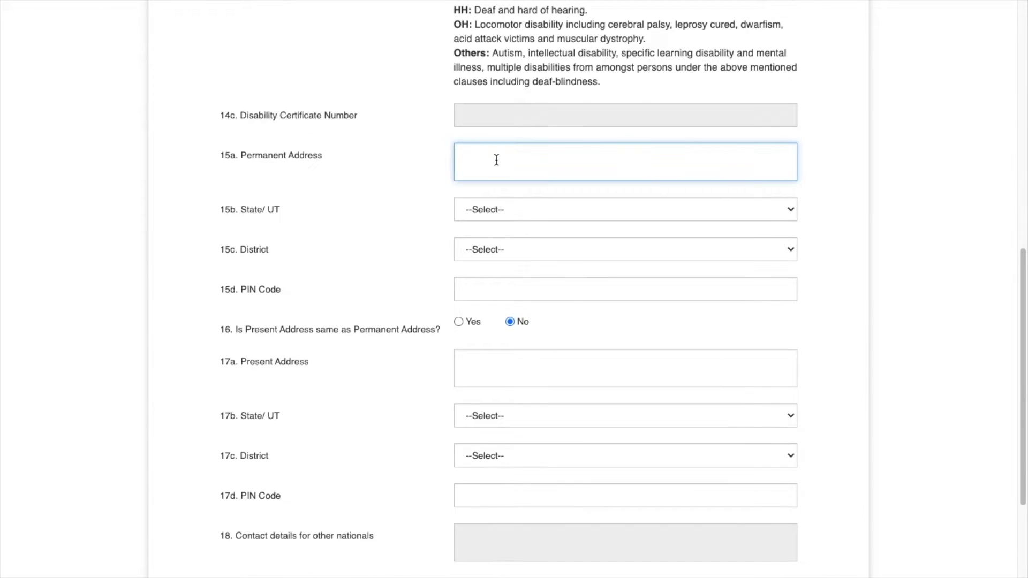
{"action": "type", "text": "BIHUTOTI"}
{"action": "key", "text": "Tab"}
{"action": "key", "text": "space"}
{"action": "left_click", "coordinate": [485, 282]}
{"action": "scroll", "coordinate": [496, 193], "scroll_direction": "down", "scroll_amount": 1}
{"action": "left_click", "coordinate": [496, 194]}
{"action": "left_click", "coordinate": [491, 467]}
{"action": "key", "text": "Tab"}
{"action": "type", "text": "782435"}
- Mark the present address as same as permanent and save the contact details
{"action": "scroll", "coordinate": [514, 289], "scroll_direction": "down", "scroll_amount": 1}
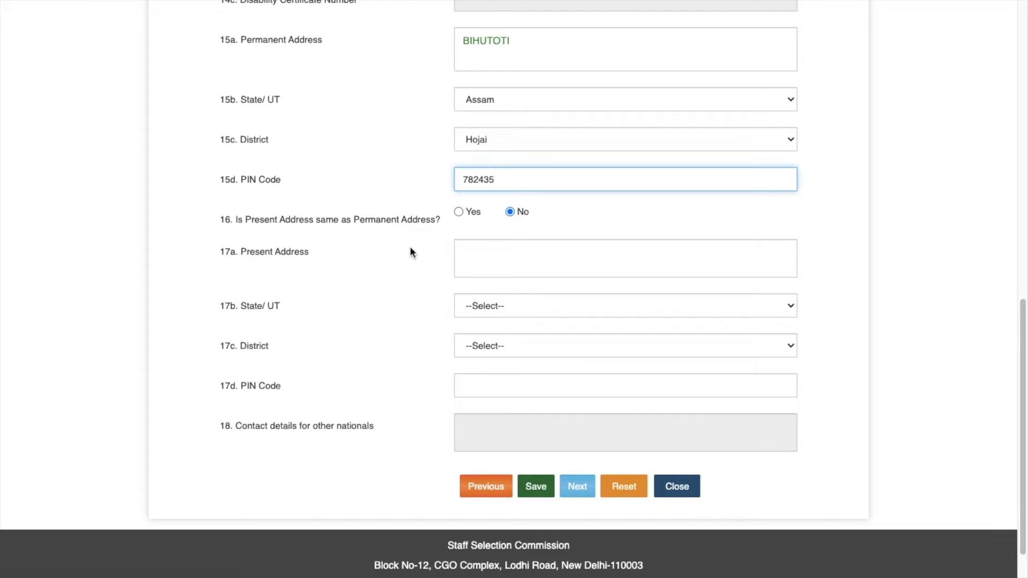
{"action": "left_click", "coordinate": [459, 213]}
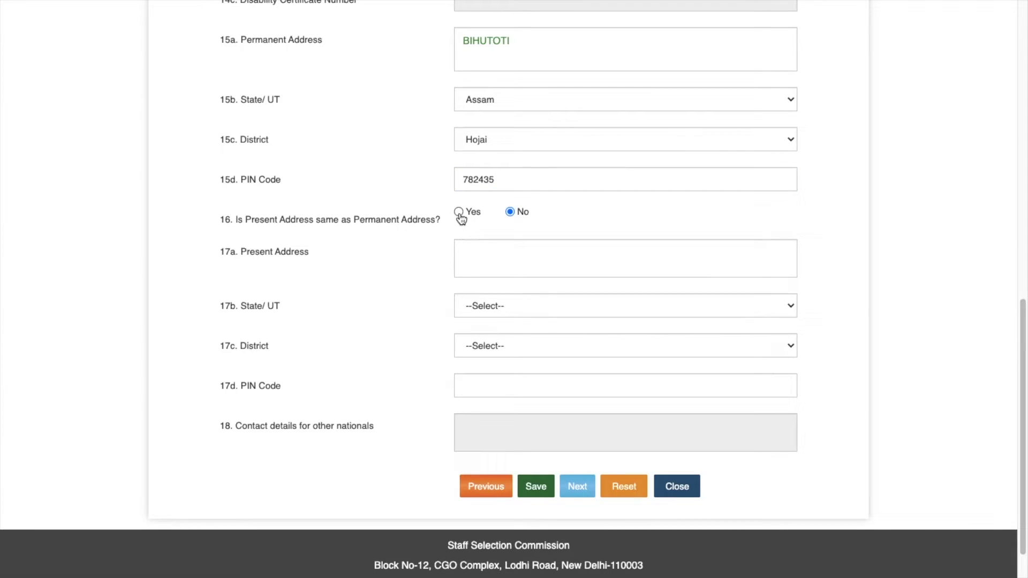
{"action": "left_click", "coordinate": [458, 213]}
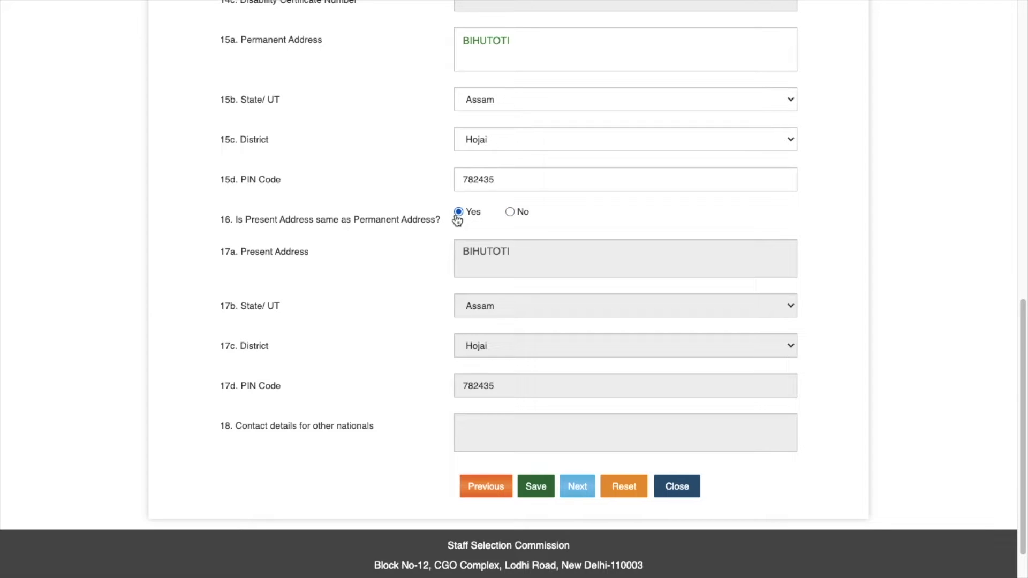
{"action": "scroll", "coordinate": [608, 284], "scroll_direction": "down", "scroll_amount": 2}
{"action": "left_click", "coordinate": [533, 439]}
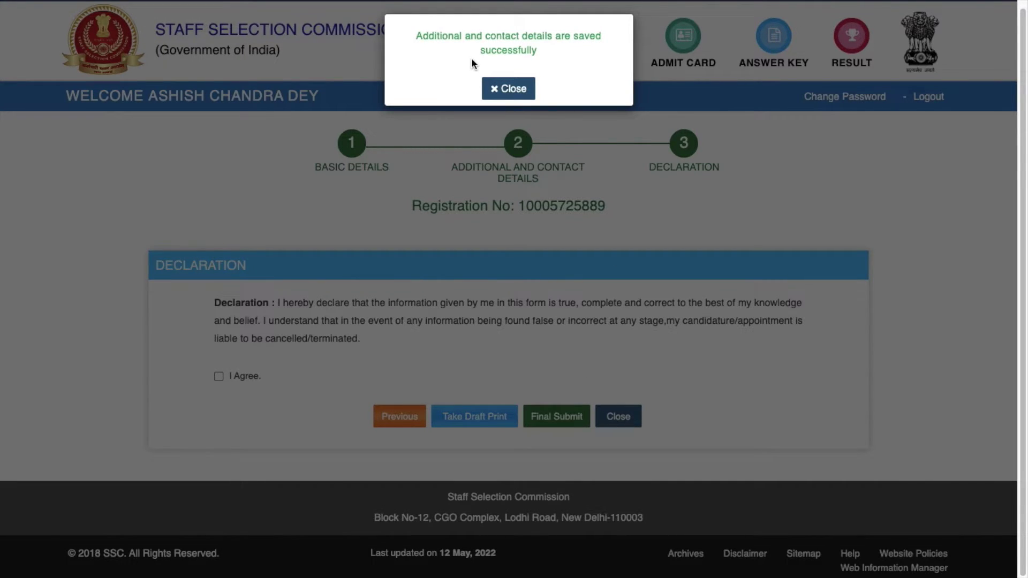
- Dismiss the saved message, agree to the declaration and send the form for Final Submit
{"action": "left_click", "coordinate": [517, 93]}
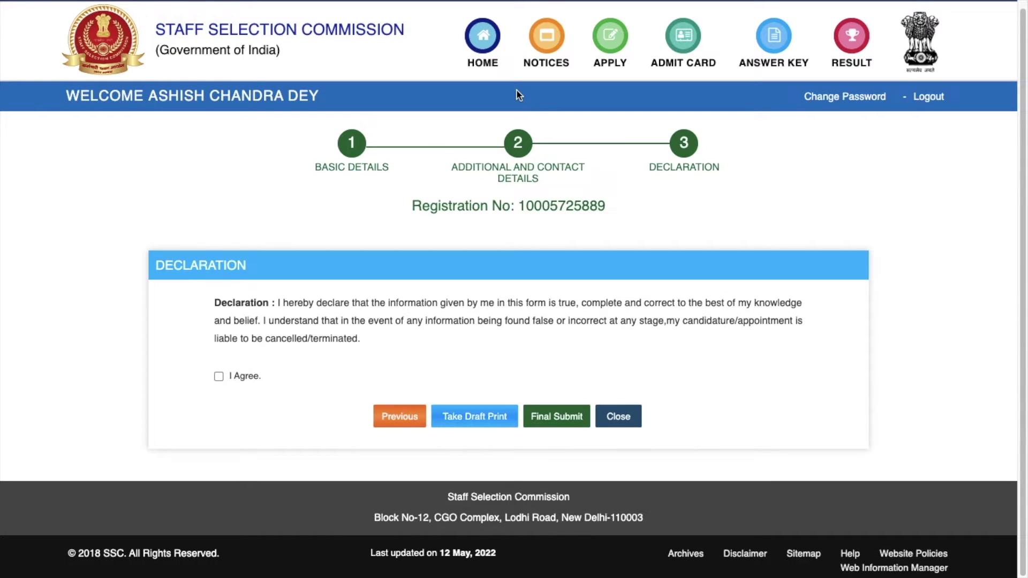
{"action": "left_click", "coordinate": [218, 377]}
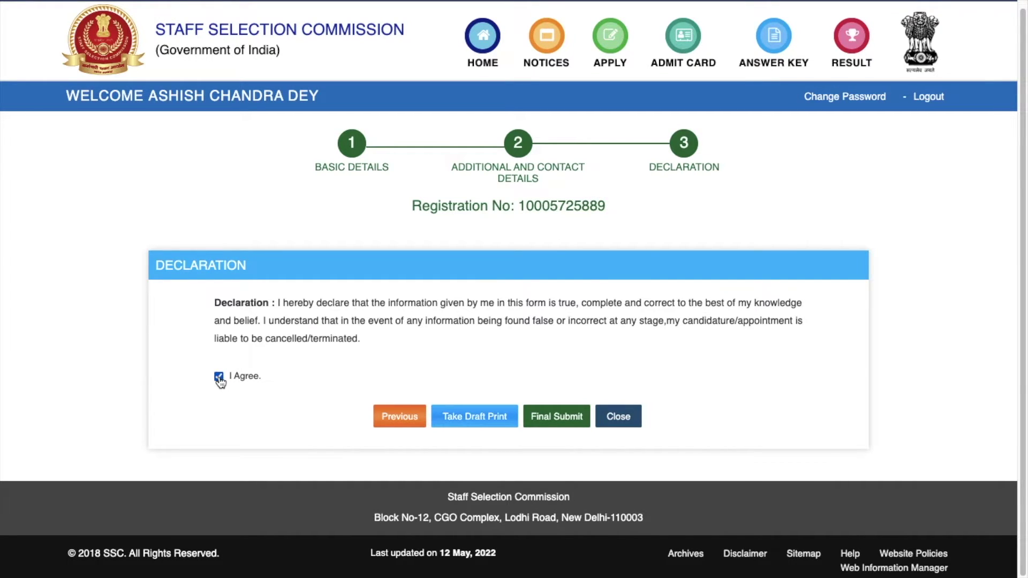
{"action": "left_click", "coordinate": [559, 418]}
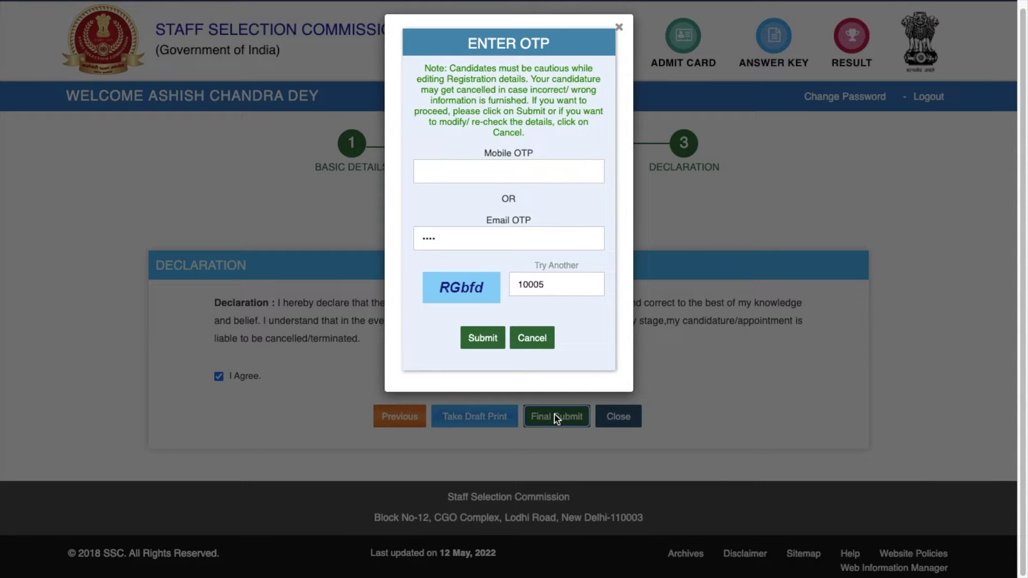
- Enter captcha 'RGbfd' in the Enter OTP popup and submit it
{"action": "left_click", "coordinate": [557, 285]}
{"action": "type", "text": "RGbfd"}
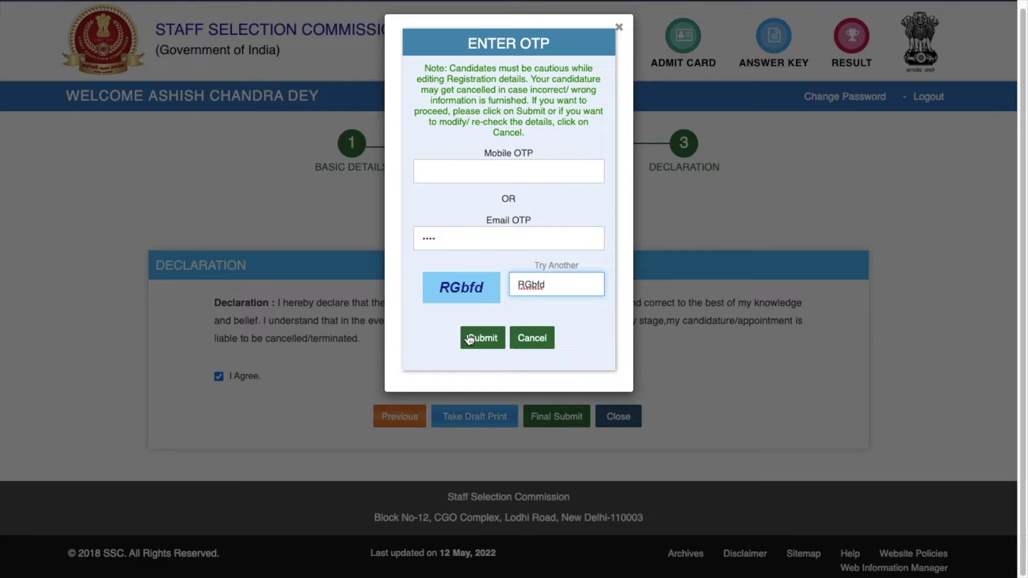
{"action": "left_click", "coordinate": [476, 337]}
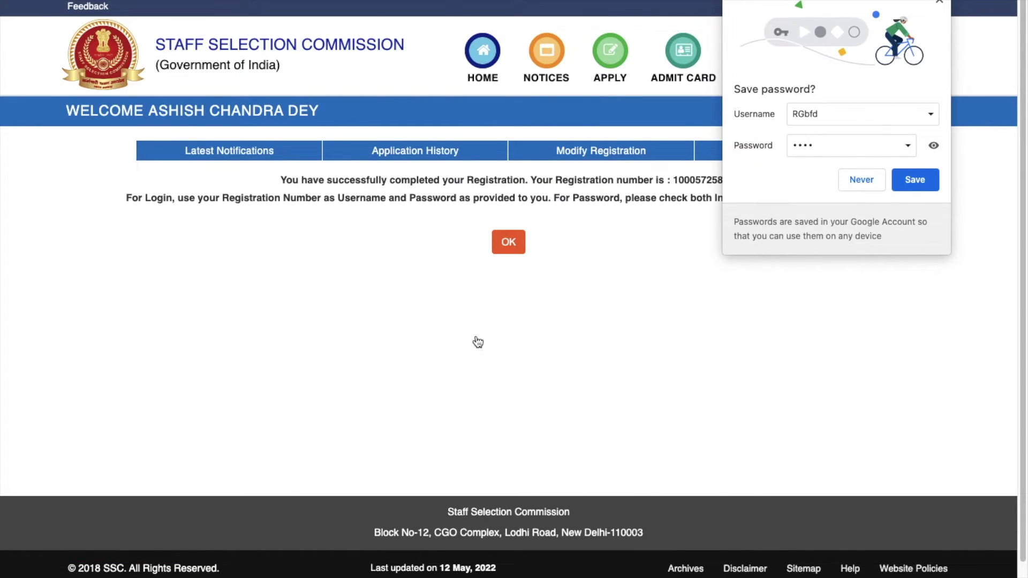
- Let the browser save the login and acknowledge registration to reach Latest Notifications
{"action": "left_click", "coordinate": [909, 179]}
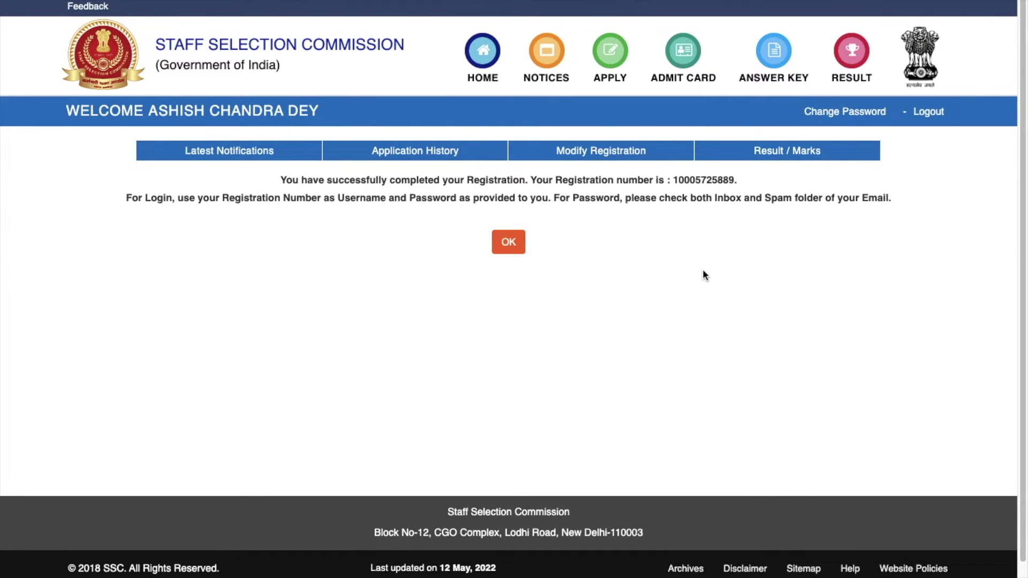
{"action": "left_click", "coordinate": [242, 155]}
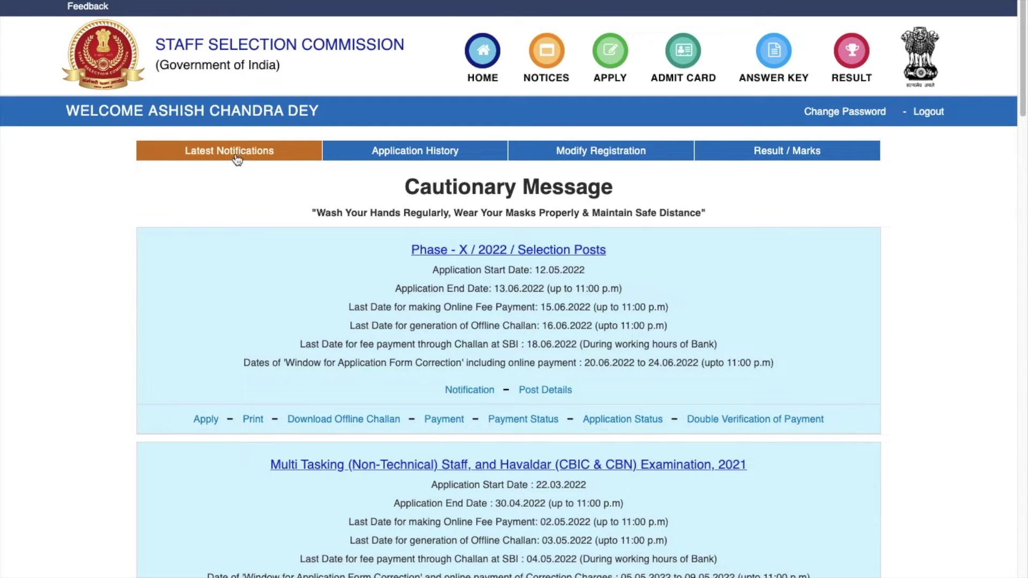
{"action": "scroll", "coordinate": [426, 348], "scroll_direction": "down", "scroll_amount": 1}
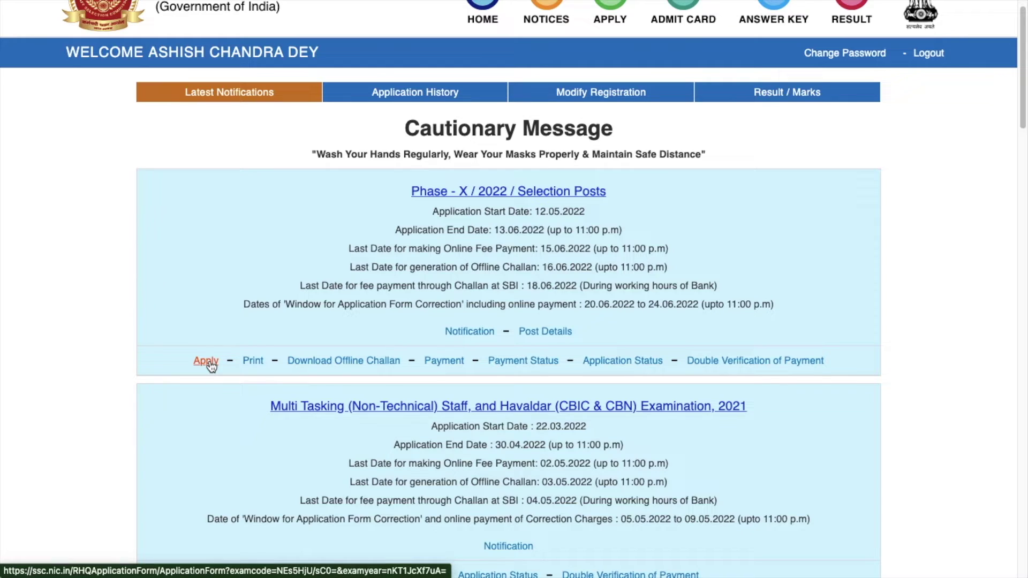
- Start the Phase-X application choosing North Eastern Region and the INVESTIGATOR post
{"action": "left_click", "coordinate": [207, 362]}
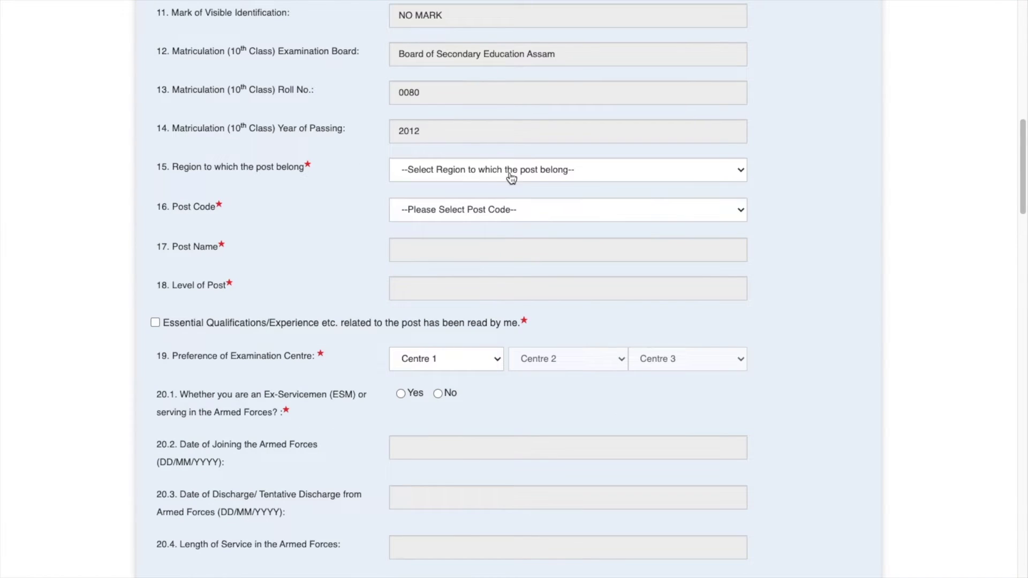
{"action": "left_click", "coordinate": [516, 172]}
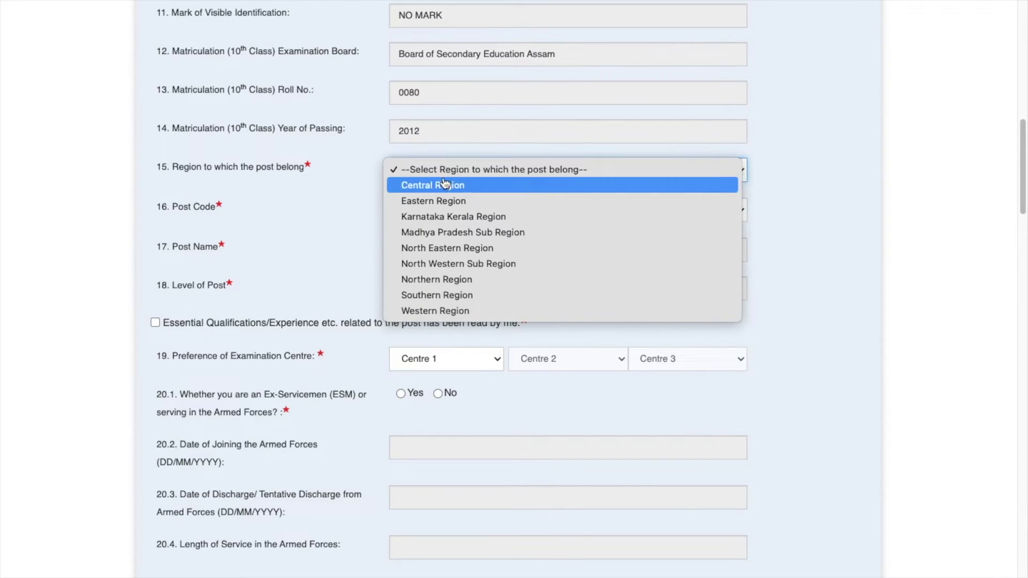
{"action": "left_click", "coordinate": [475, 256]}
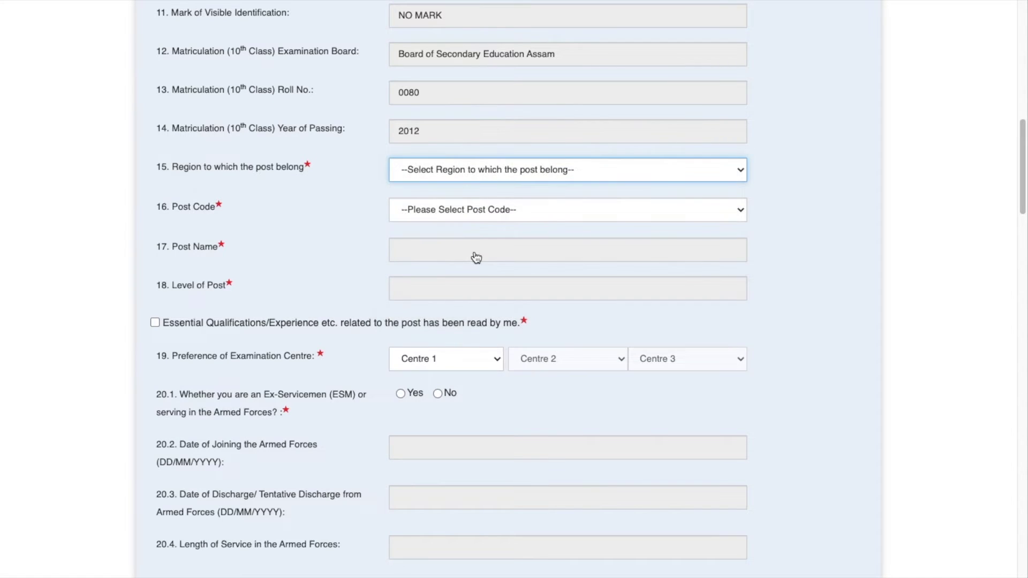
{"action": "left_click", "coordinate": [431, 209]}
{"action": "left_click", "coordinate": [431, 245]}
- Set NER-Agartala(5601) as third exam centre and answer Yes to ex-servicemen
{"action": "scroll", "coordinate": [300, 188], "scroll_direction": "down", "scroll_amount": 5}
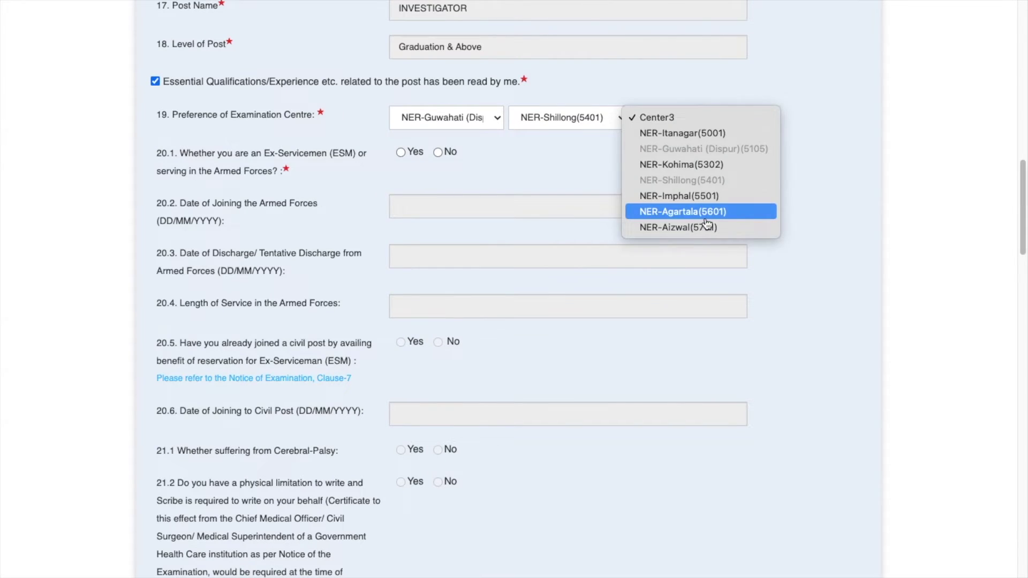
{"action": "left_click", "coordinate": [705, 215]}
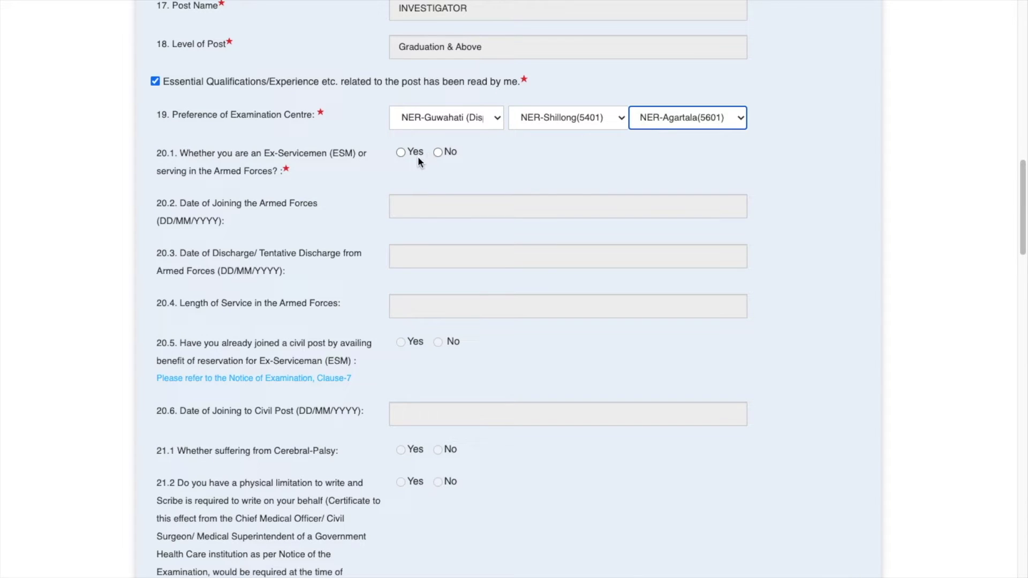
{"action": "left_click", "coordinate": [402, 153]}
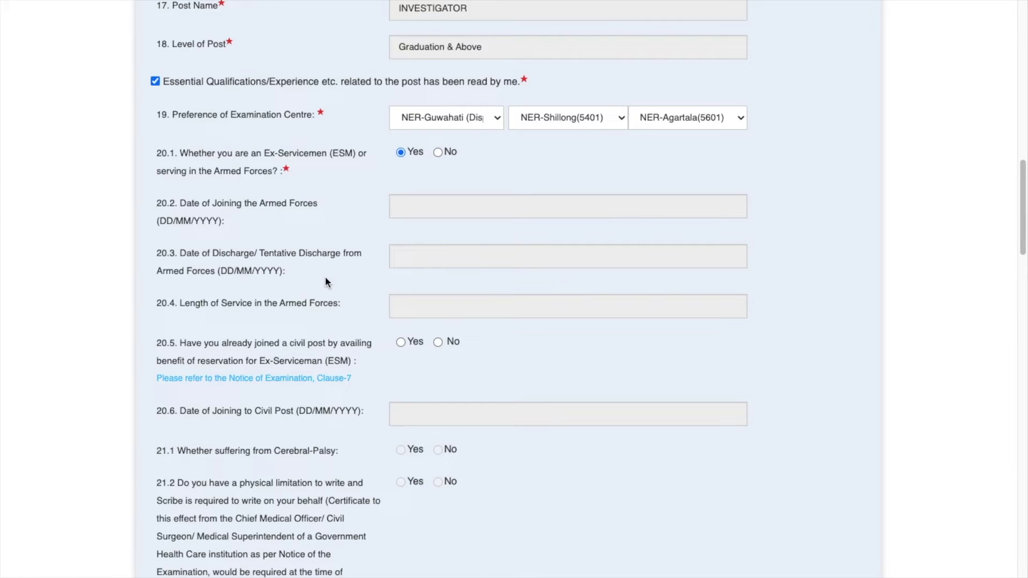
- Switch 24.1 Age Relaxation from Yes to No, leaving the relaxation code unselected
{"action": "scroll", "coordinate": [239, 314], "scroll_direction": "down", "scroll_amount": 10}
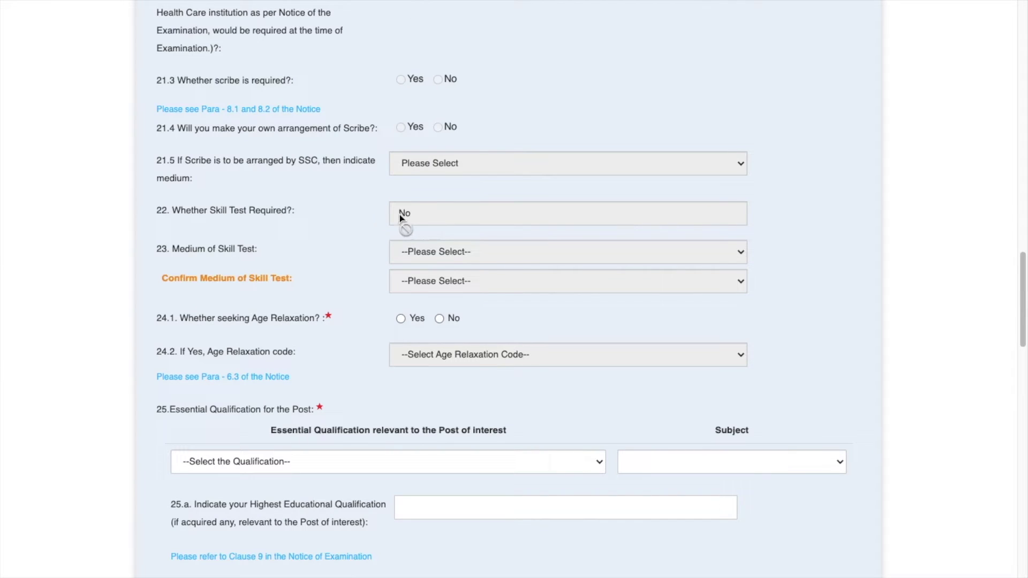
{"action": "left_click", "coordinate": [424, 217]}
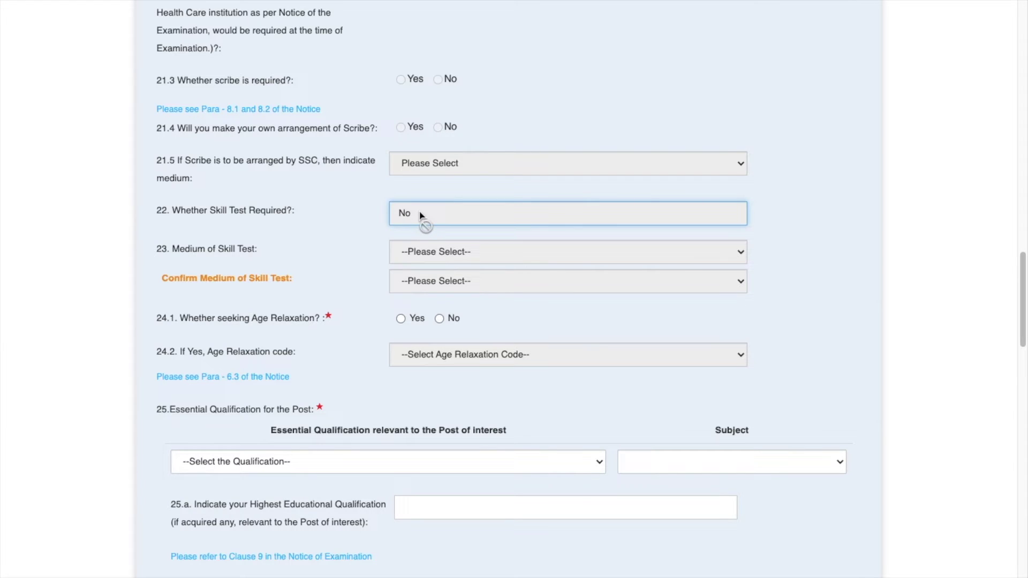
{"action": "scroll", "coordinate": [420, 215], "scroll_direction": "down", "scroll_amount": 2}
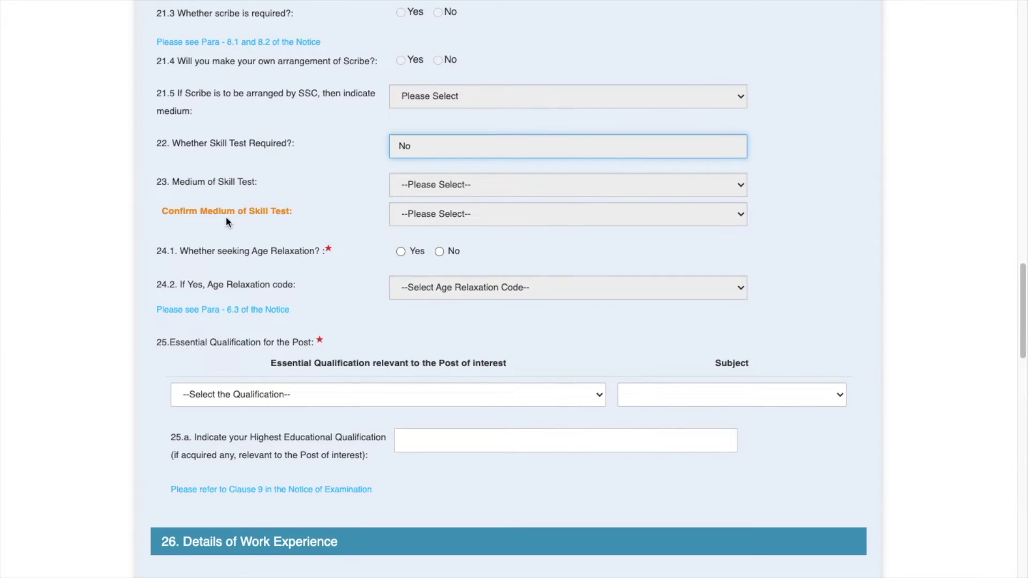
{"action": "left_click", "coordinate": [468, 188]}
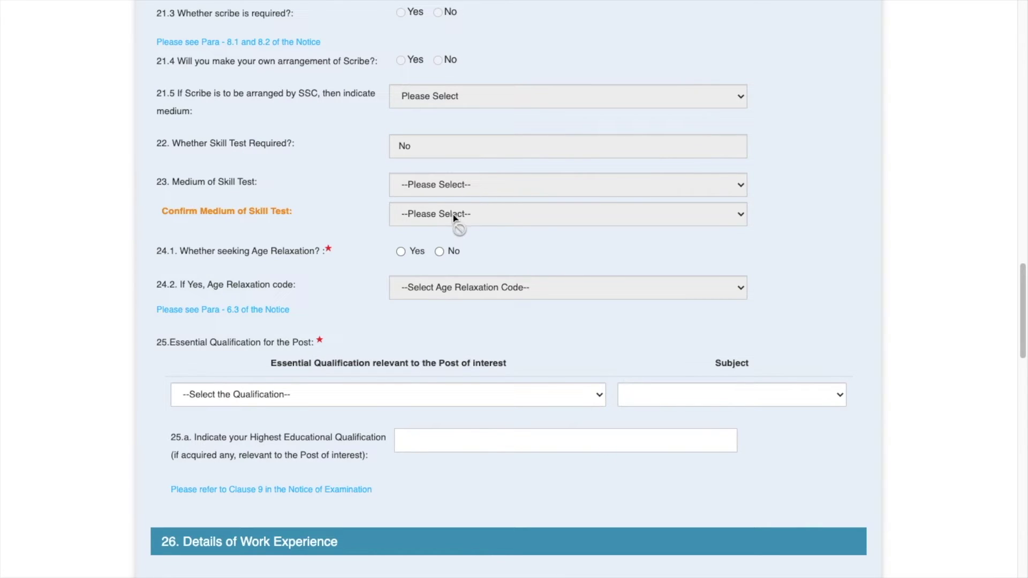
{"action": "scroll", "coordinate": [455, 223], "scroll_direction": "down", "scroll_amount": 3}
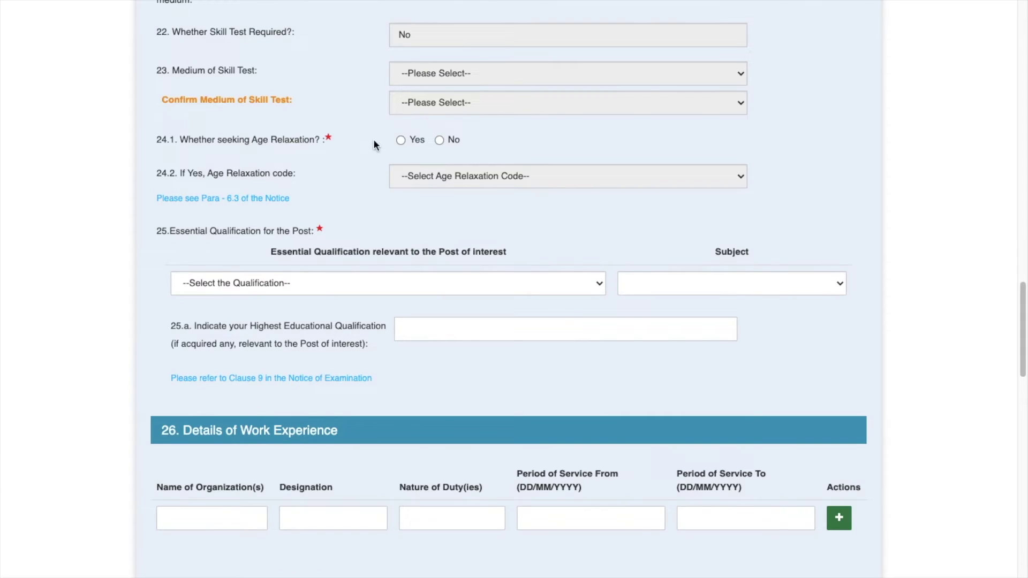
{"action": "left_click", "coordinate": [402, 142]}
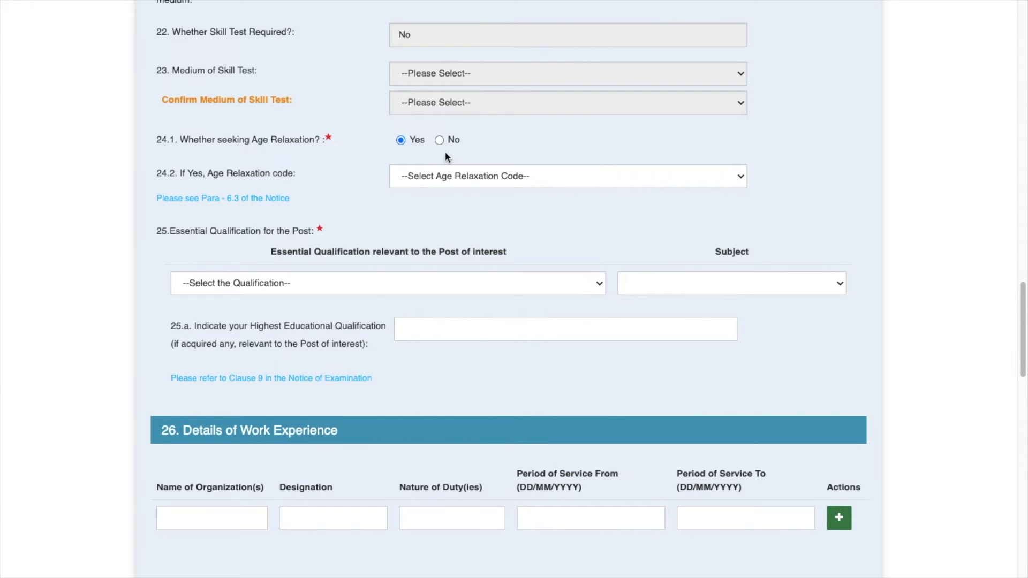
{"action": "left_click", "coordinate": [446, 180]}
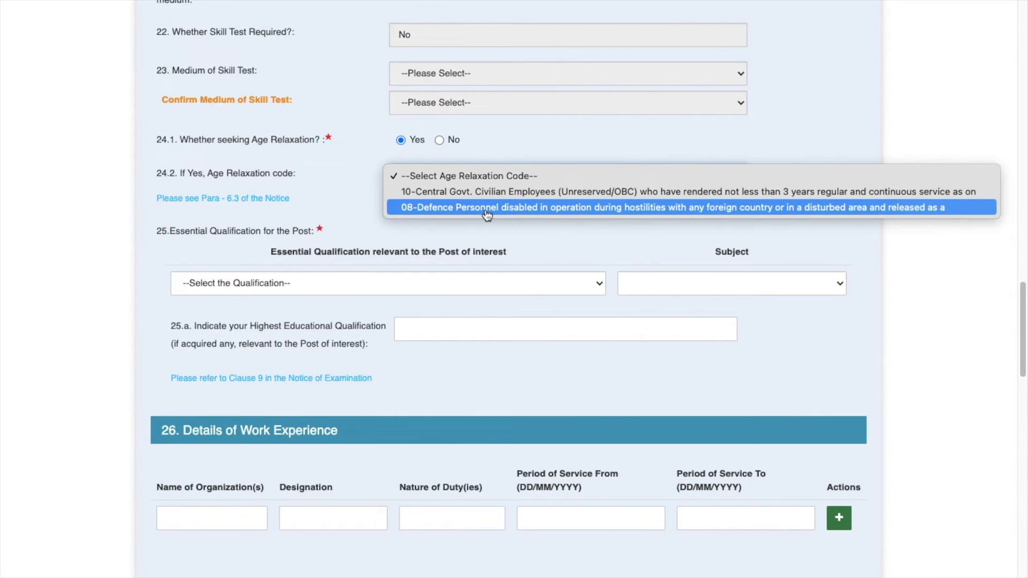
{"action": "scroll", "coordinate": [466, 161], "scroll_direction": "down", "scroll_amount": 2}
{"action": "left_click", "coordinate": [439, 101]}
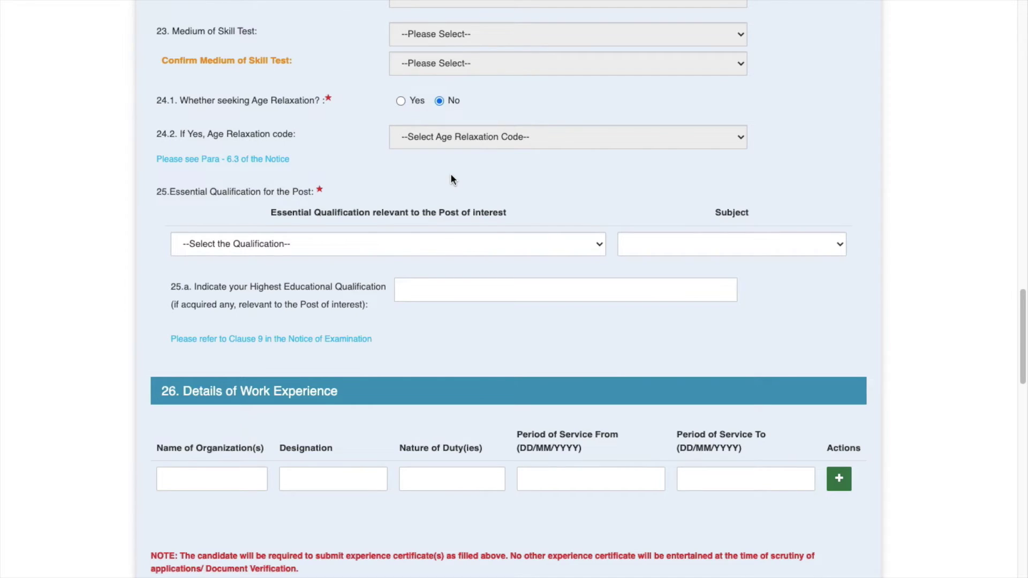
- Choose the Master's Degree qualification with the Social Work / Sociology / Economics subject group
{"action": "scroll", "coordinate": [451, 180], "scroll_direction": "down", "scroll_amount": 3}
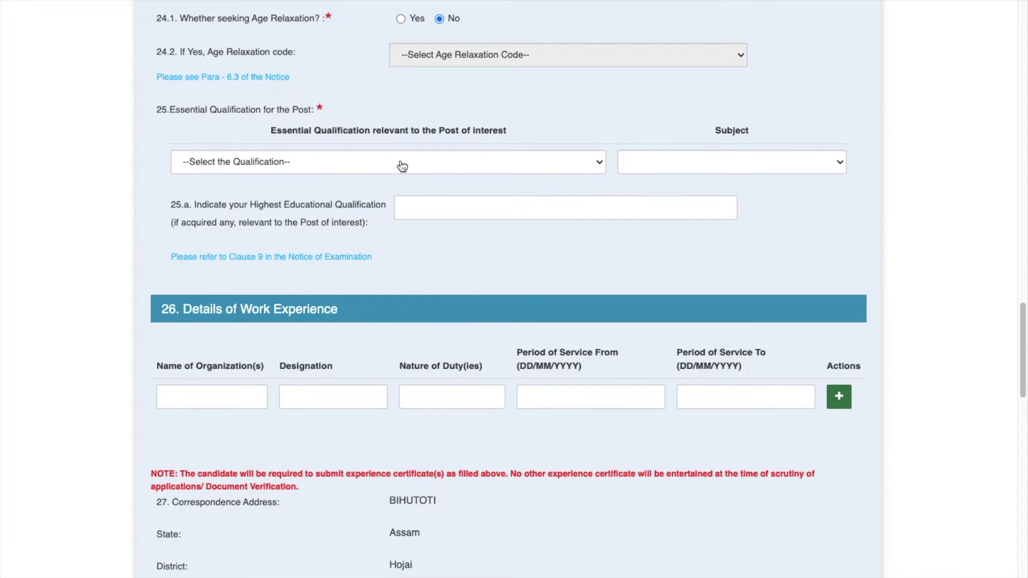
{"action": "left_click", "coordinate": [425, 164]}
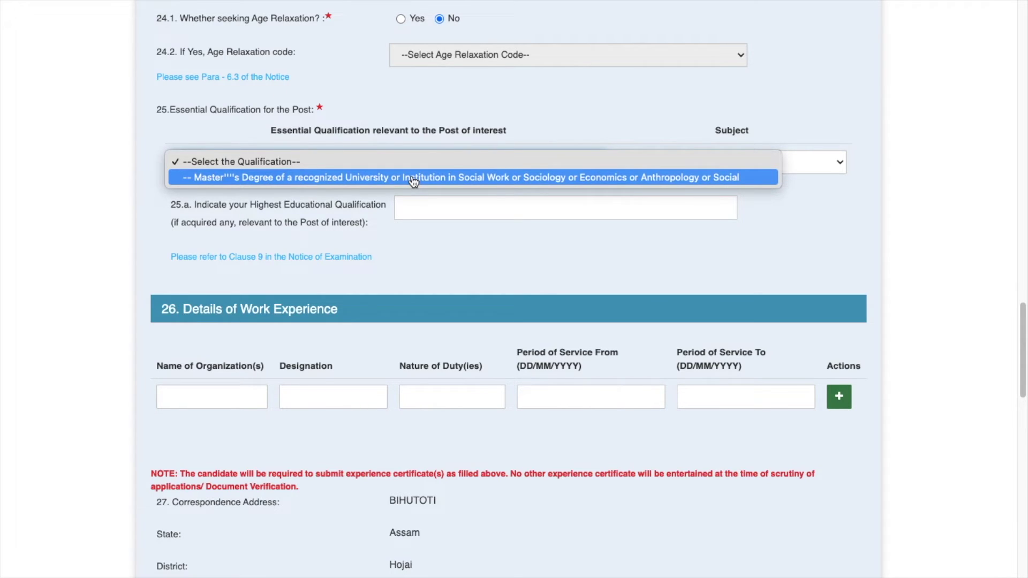
{"action": "left_click", "coordinate": [414, 178]}
{"action": "left_click", "coordinate": [689, 178]}
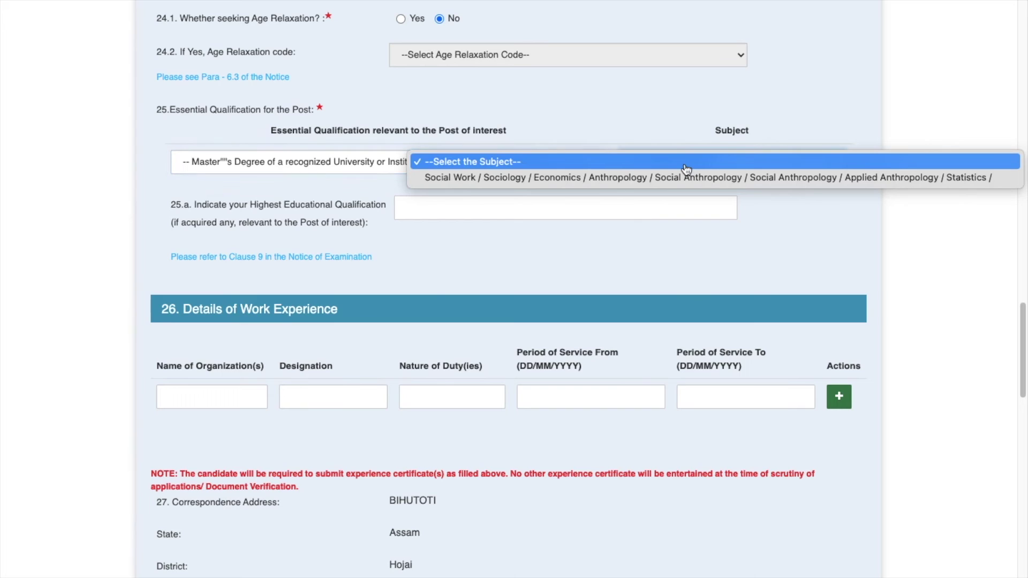
{"action": "left_click", "coordinate": [644, 176]}
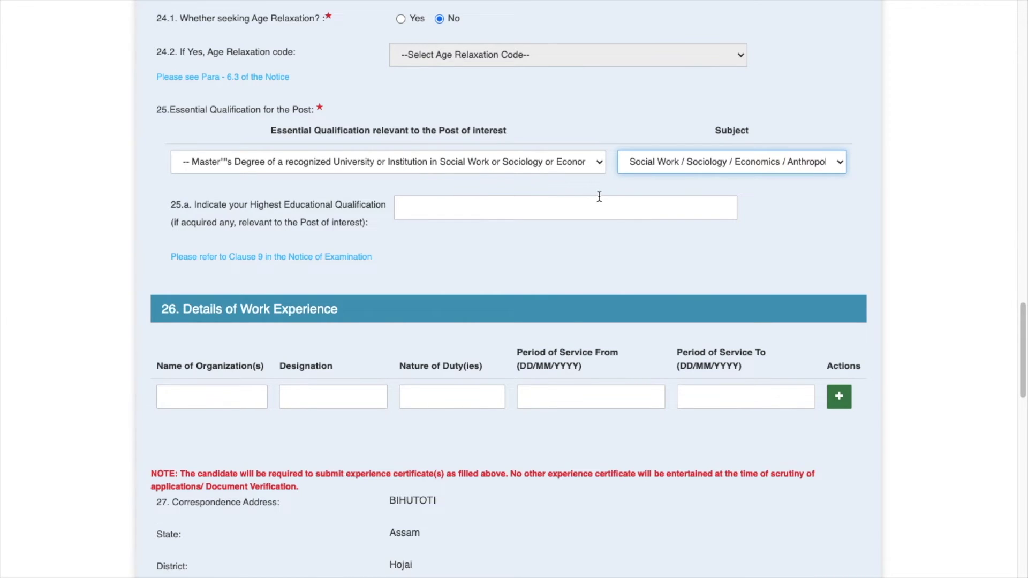
{"action": "scroll", "coordinate": [602, 192], "scroll_direction": "down", "scroll_amount": 1}
{"action": "left_click", "coordinate": [426, 189]}
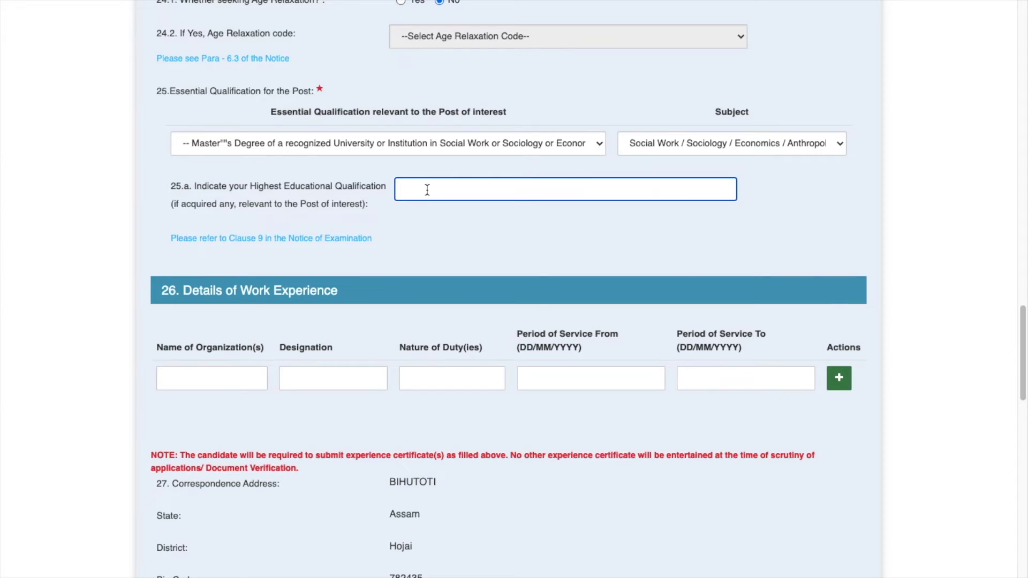
{"action": "scroll", "coordinate": [387, 232], "scroll_direction": "down", "scroll_amount": 3}
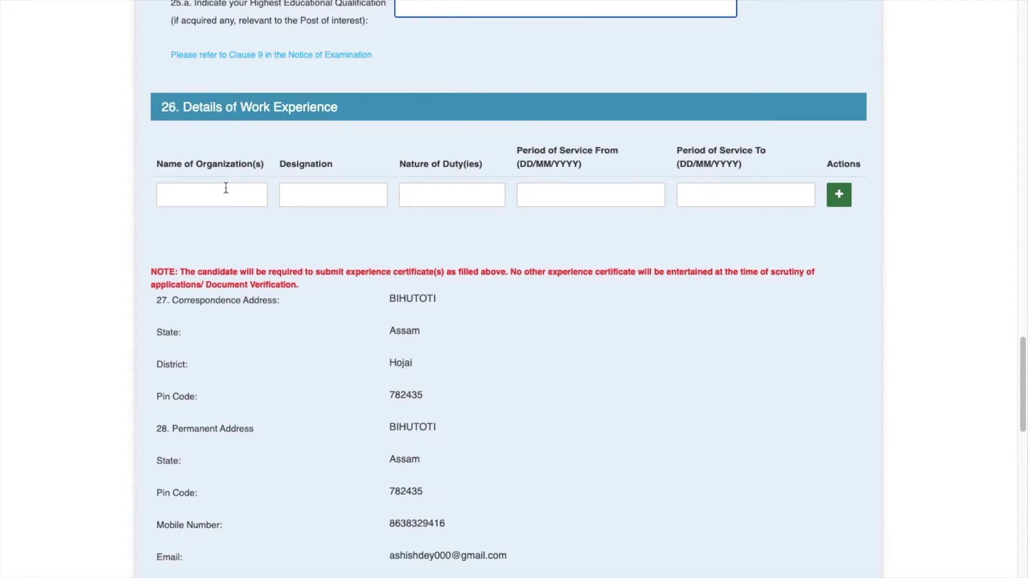
{"action": "scroll", "coordinate": [172, 95], "scroll_direction": "up", "scroll_amount": 1}
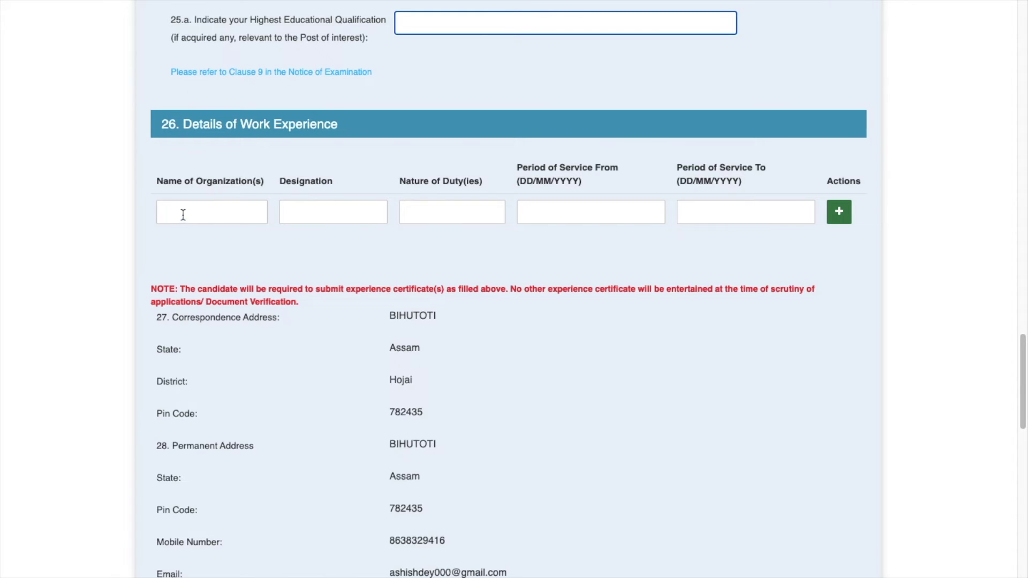
{"action": "scroll", "coordinate": [1007, 254], "scroll_direction": "down", "scroll_amount": 10}
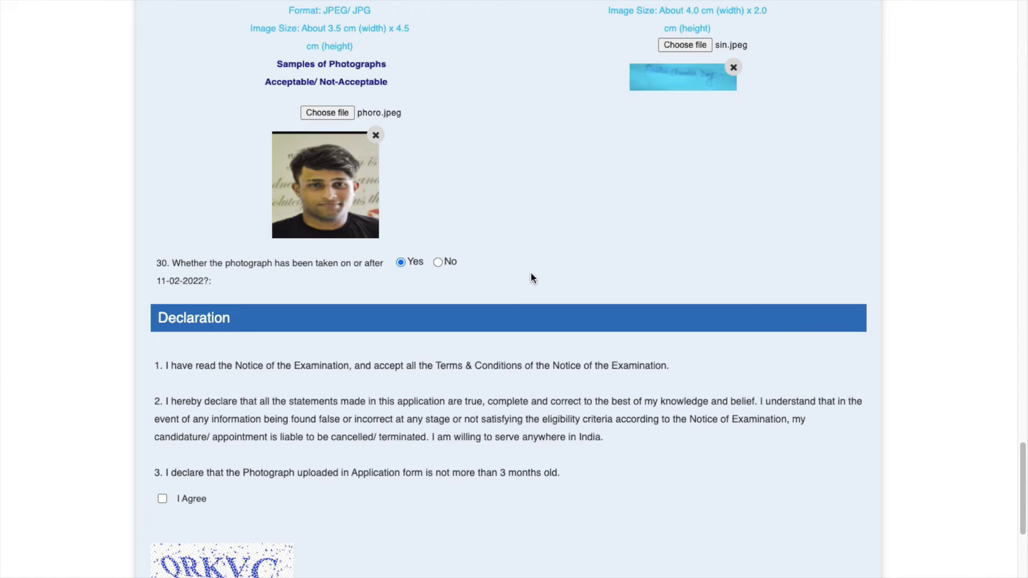
- Tick I Agree, enter captcha QRKVC and open the application preview
{"action": "scroll", "coordinate": [531, 278], "scroll_direction": "down", "scroll_amount": 4}
{"action": "left_click", "coordinate": [161, 279]}
{"action": "left_click", "coordinate": [202, 404]}
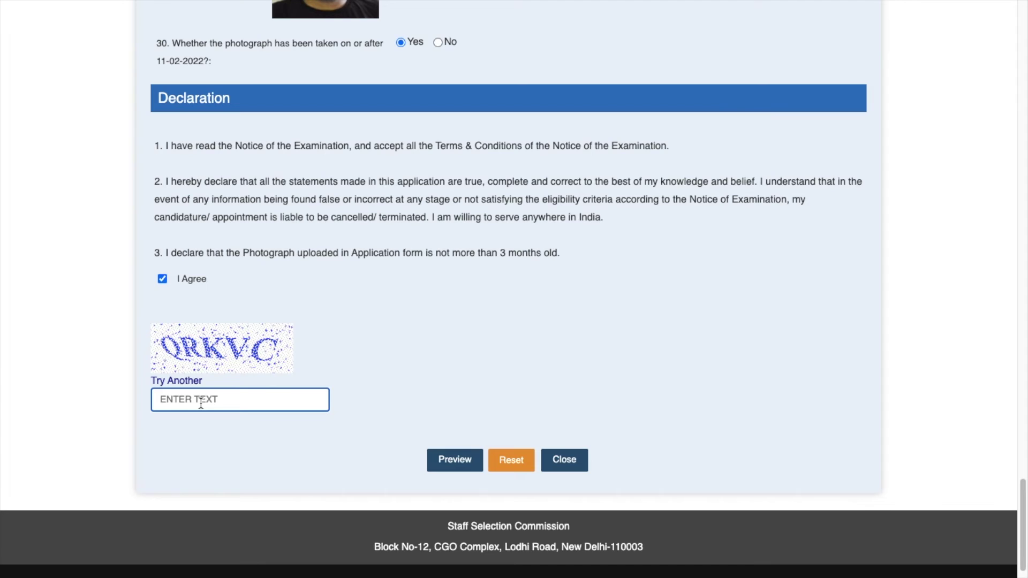
{"action": "type", "text": "QRKVC"}
{"action": "left_click", "coordinate": [463, 462]}
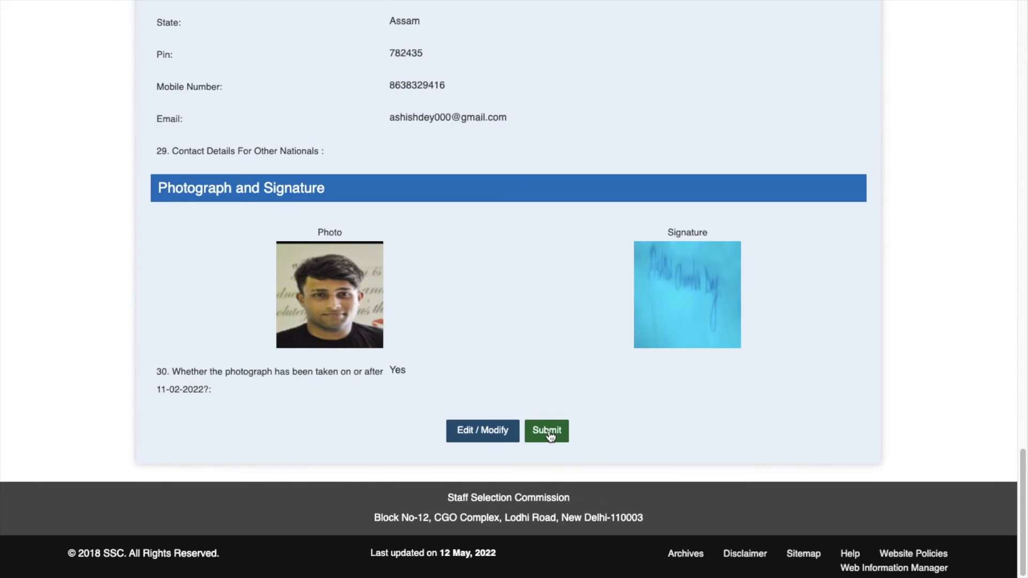
- Submit the previewed application and confirm it can no longer be edited
{"action": "left_click", "coordinate": [549, 432]}
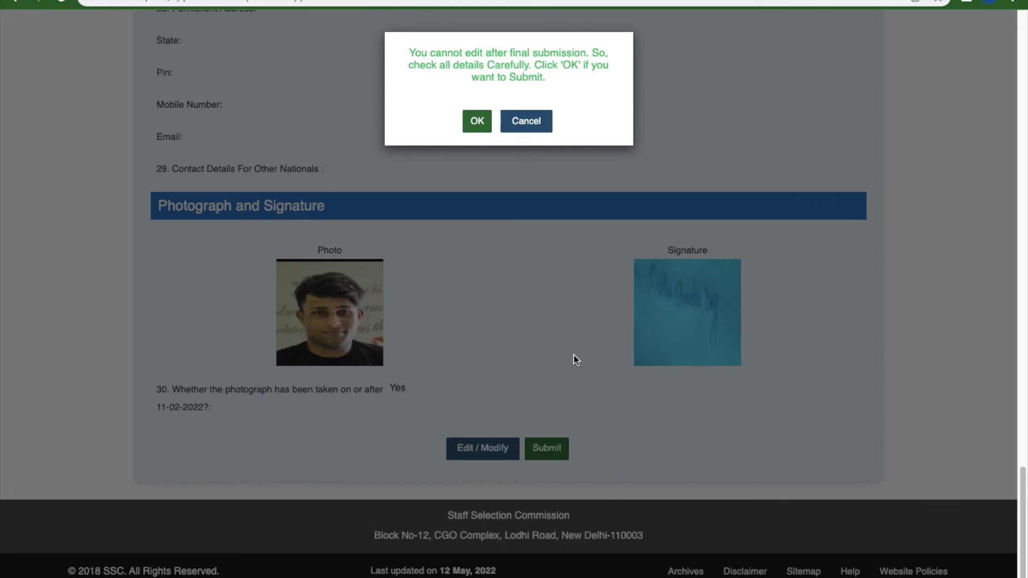
{"action": "scroll", "coordinate": [562, 396], "scroll_direction": "down", "scroll_amount": 1}
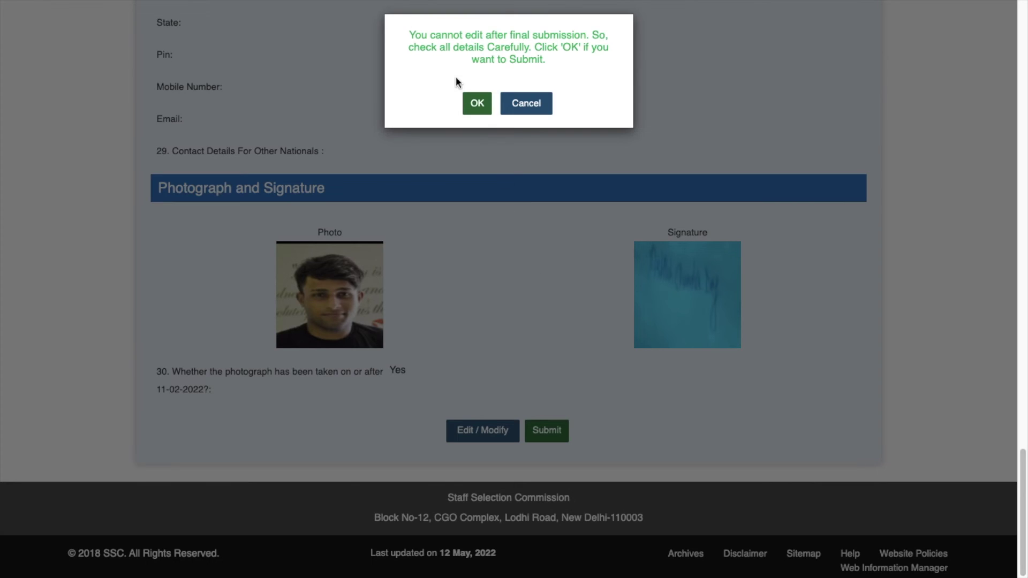
{"action": "left_click", "coordinate": [476, 104]}
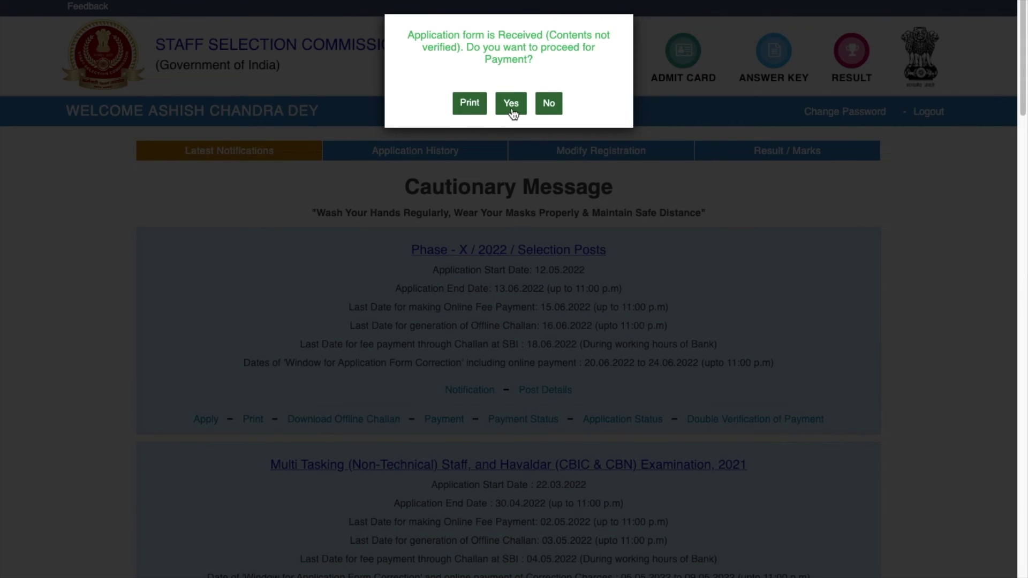
- Proceed to pay the Rs 100 fee using Online mode via the SBI gateway
{"action": "left_click", "coordinate": [512, 104]}
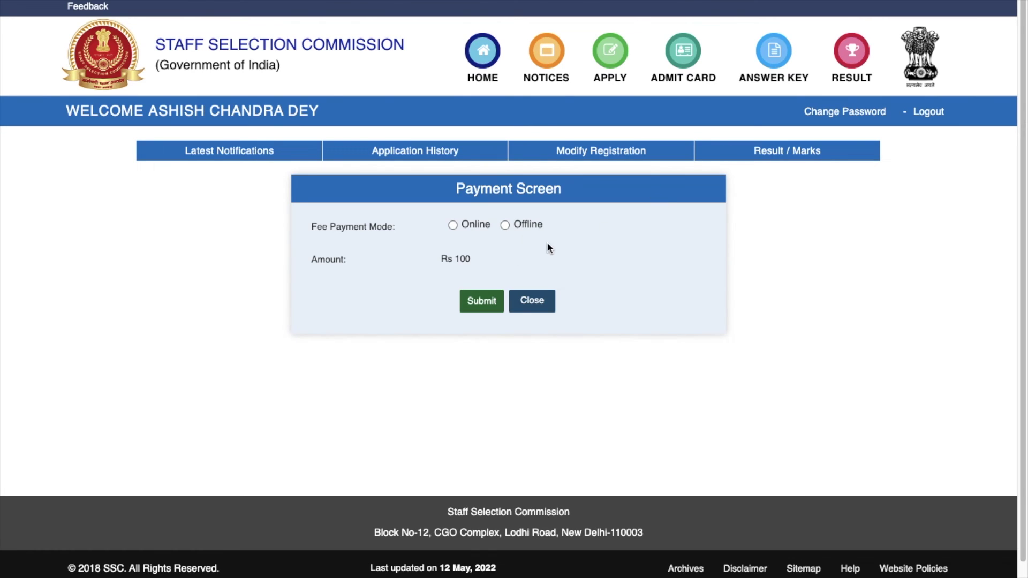
{"action": "left_click", "coordinate": [453, 226]}
{"action": "left_click", "coordinate": [483, 303]}
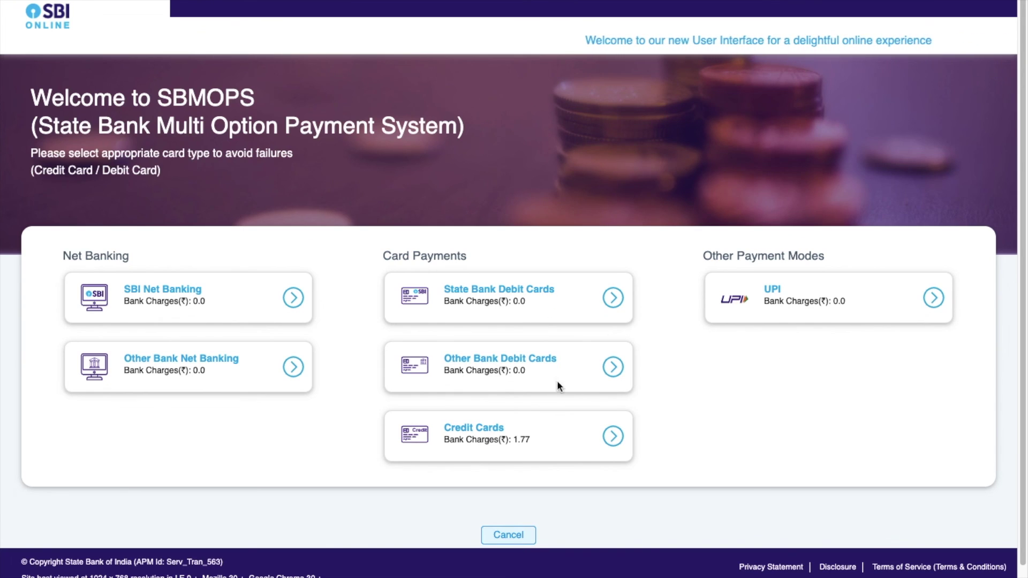
- Choose Other Bank Debit Cards and confirm the Rs 100 (One Hundred Rupees only) payment details
{"action": "left_click", "coordinate": [480, 358]}
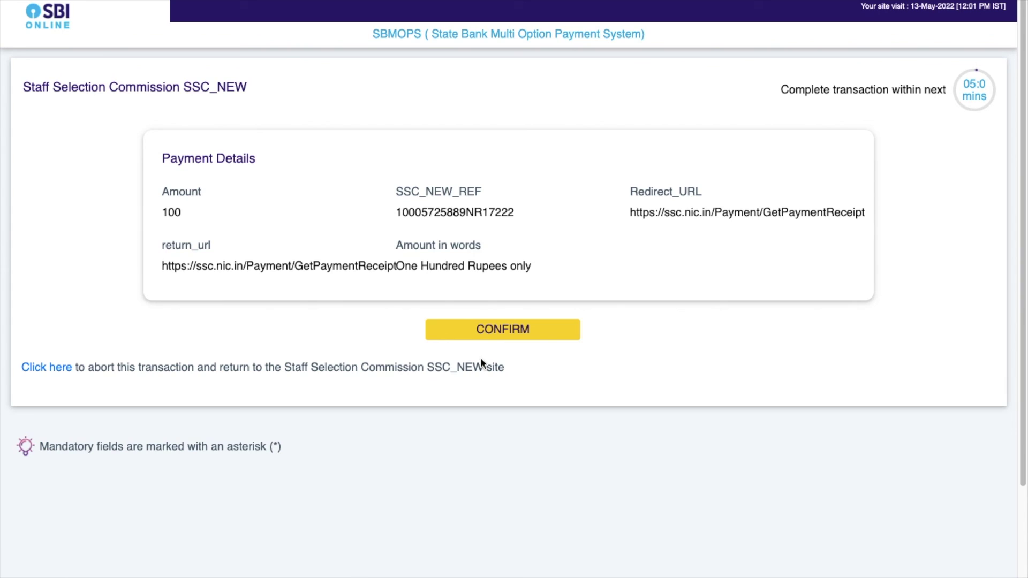
{"action": "left_click", "coordinate": [483, 333]}
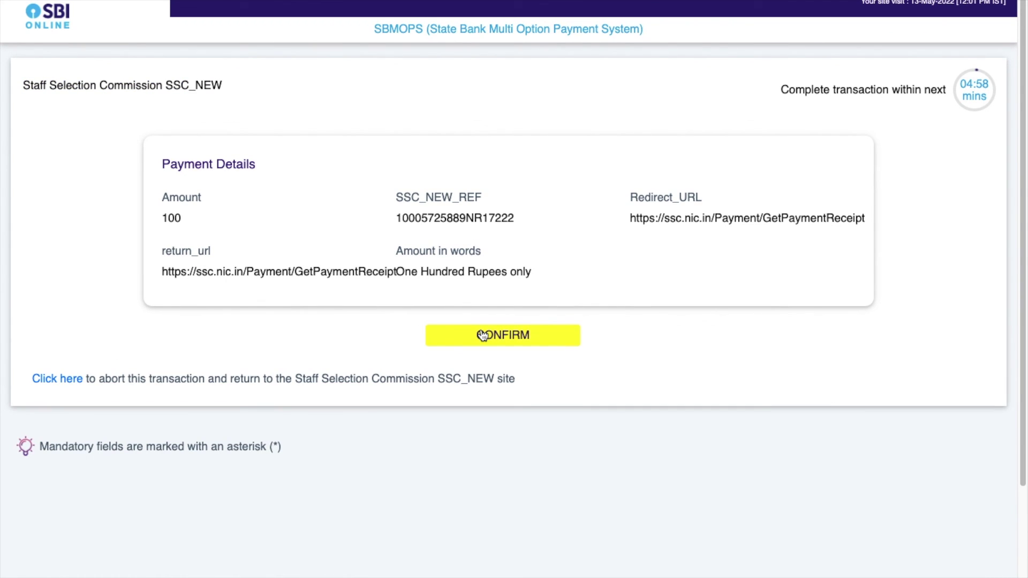
{"action": "left_click", "coordinate": [503, 335]}
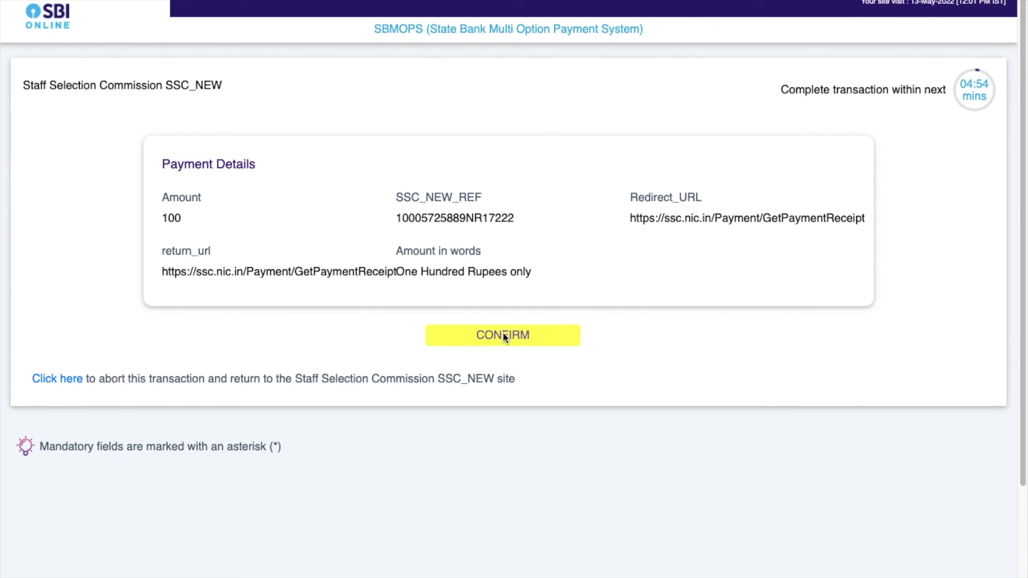